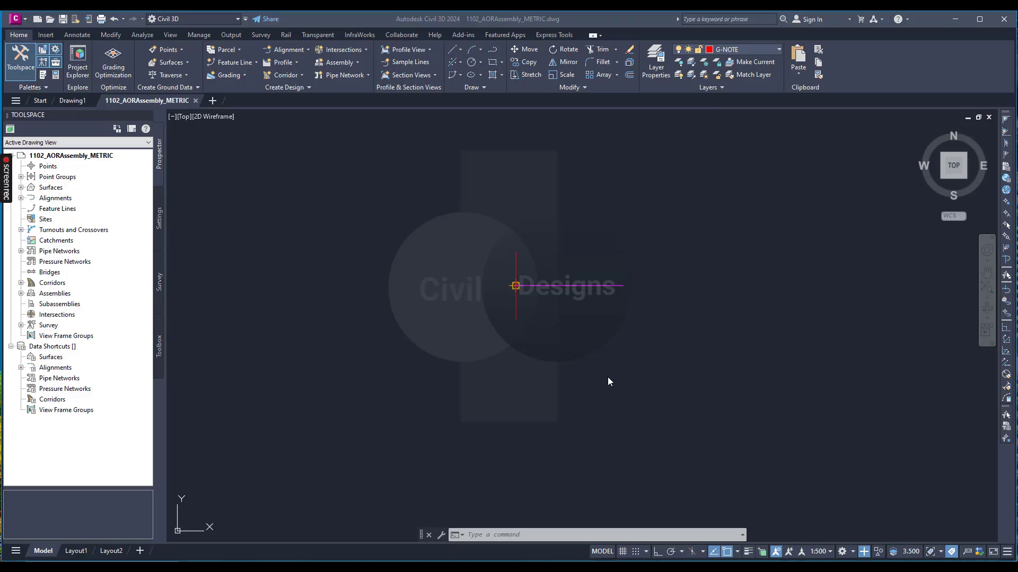
- Show the metric lane subassemblies in the tool palettes
scroll(562, 316, up, 4)
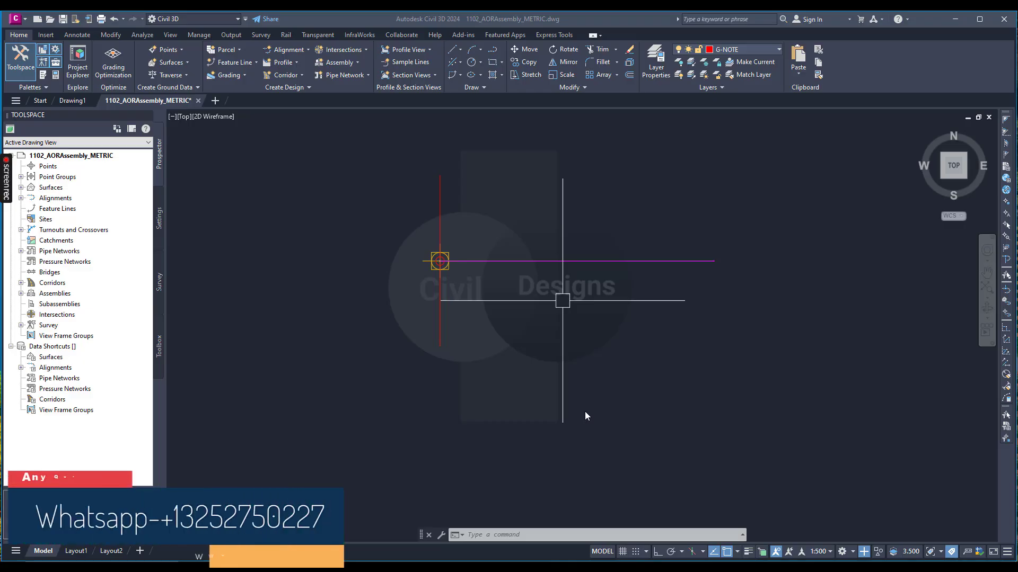
scroll(657, 398, down, 4)
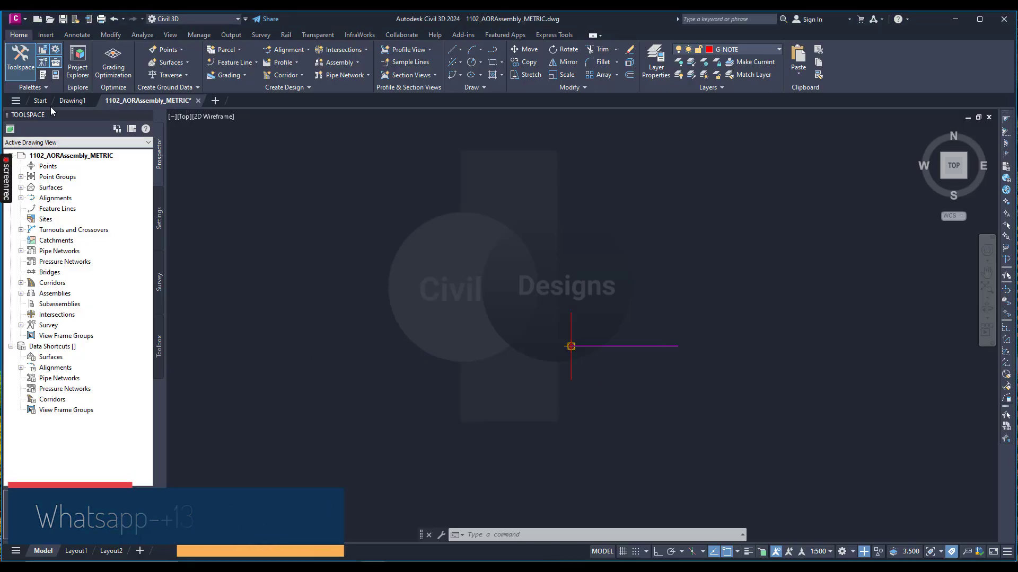
click(43, 74)
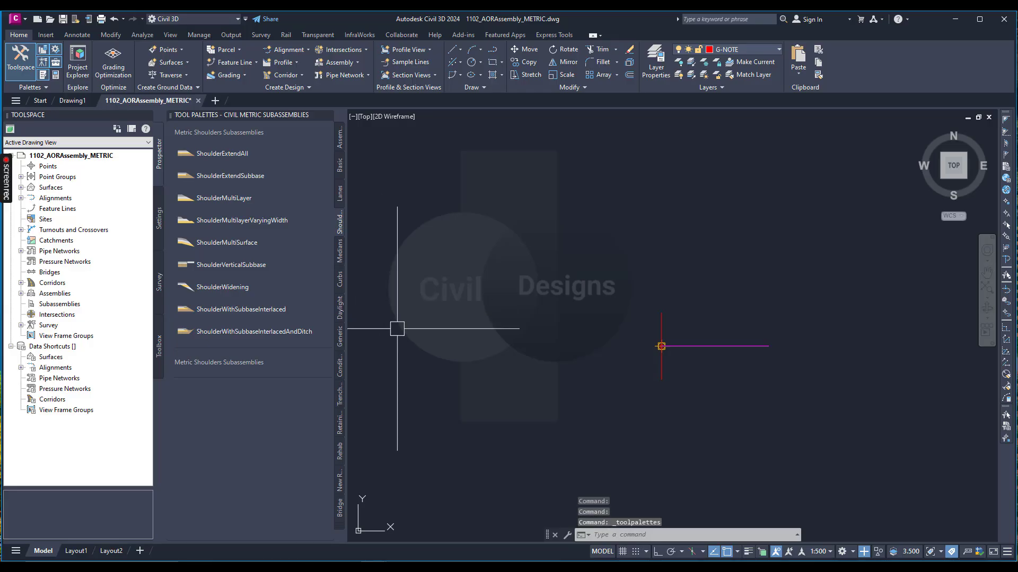
click(342, 191)
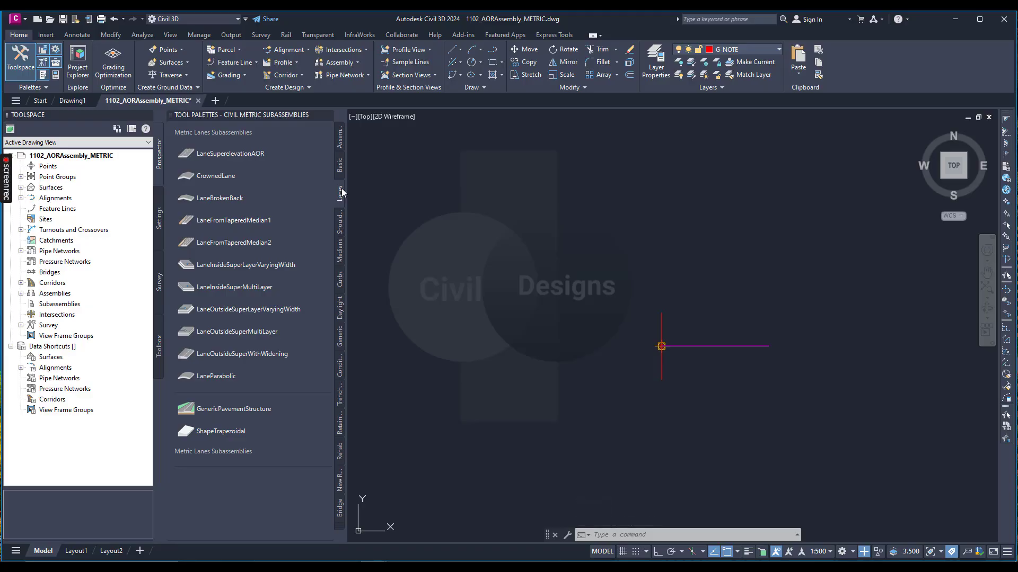
- Start a LaneSuperelevationAOR subassembly with Side set to Right and Use Superelevation set to Right Lane Outside
click(244, 154)
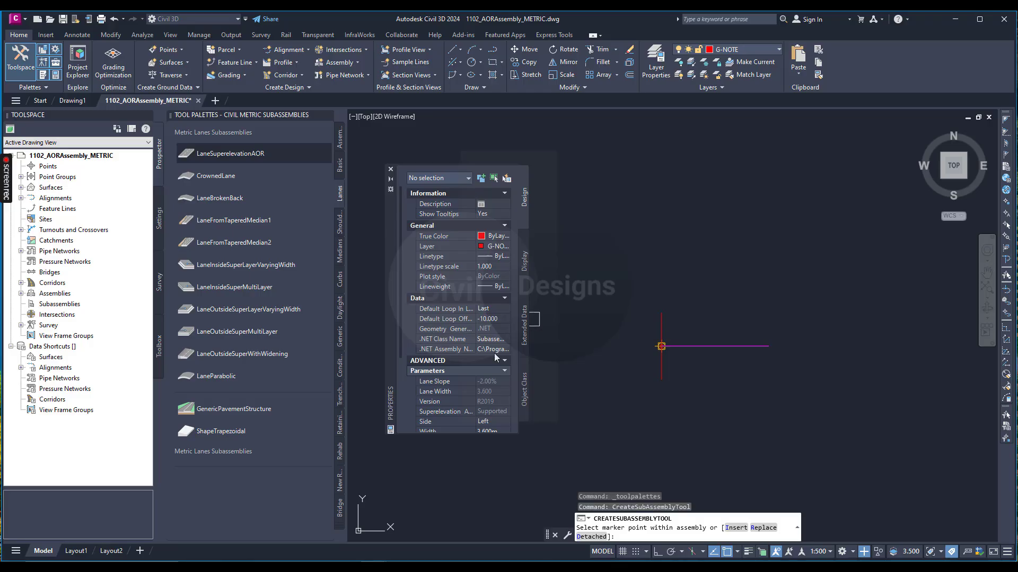
scroll(491, 361, down, 3)
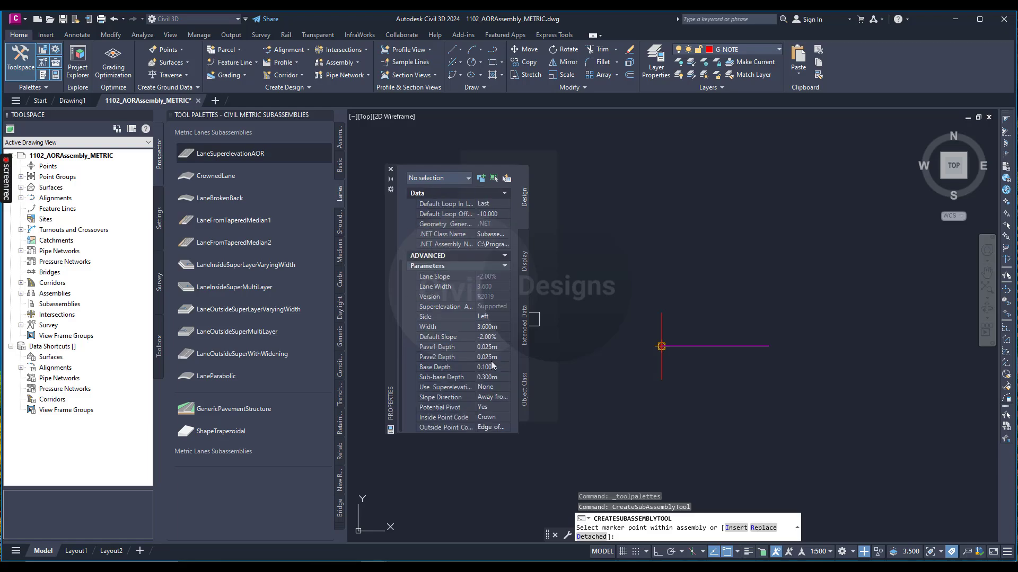
click(494, 316)
click(491, 327)
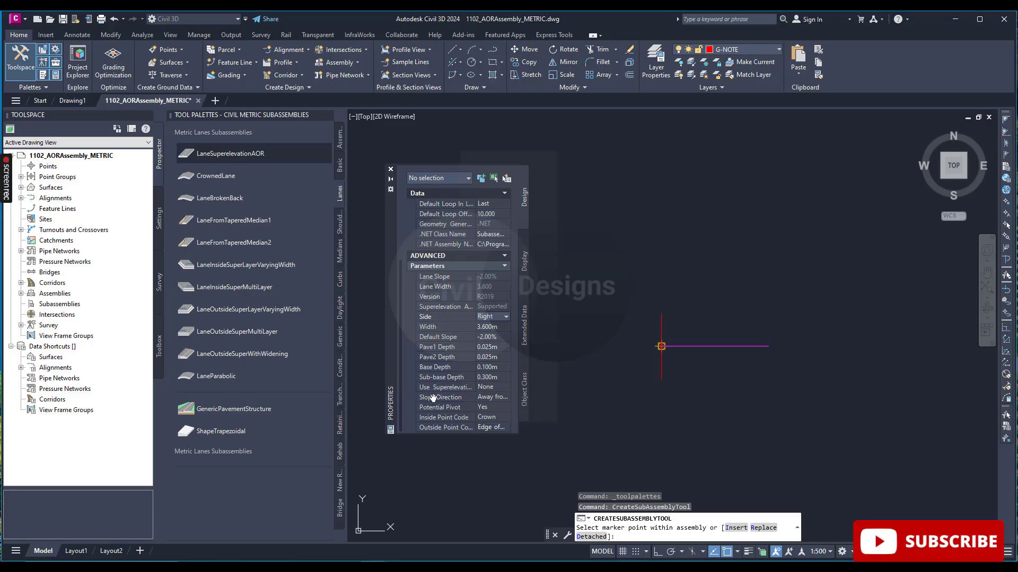
click(502, 388)
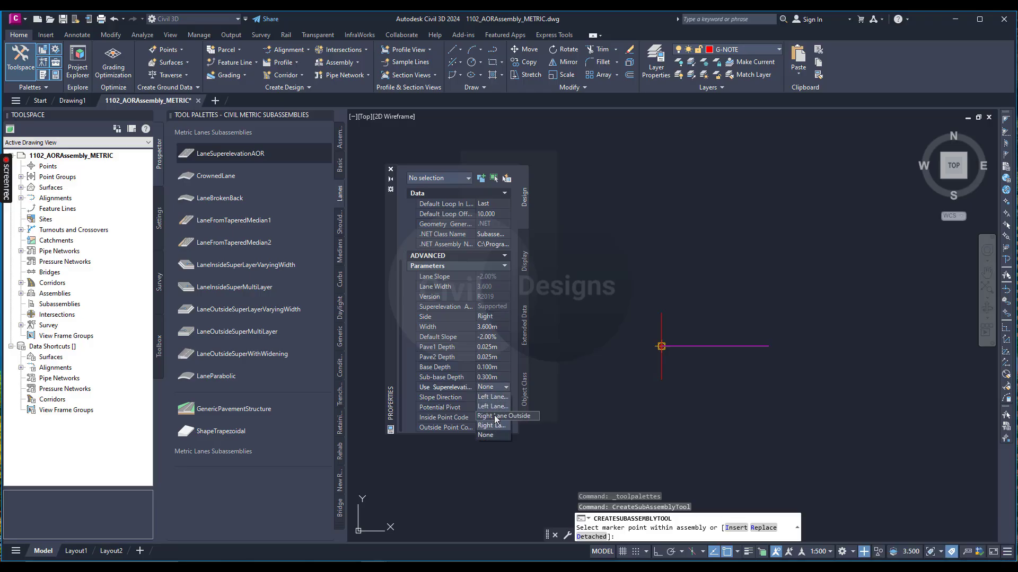
click(496, 418)
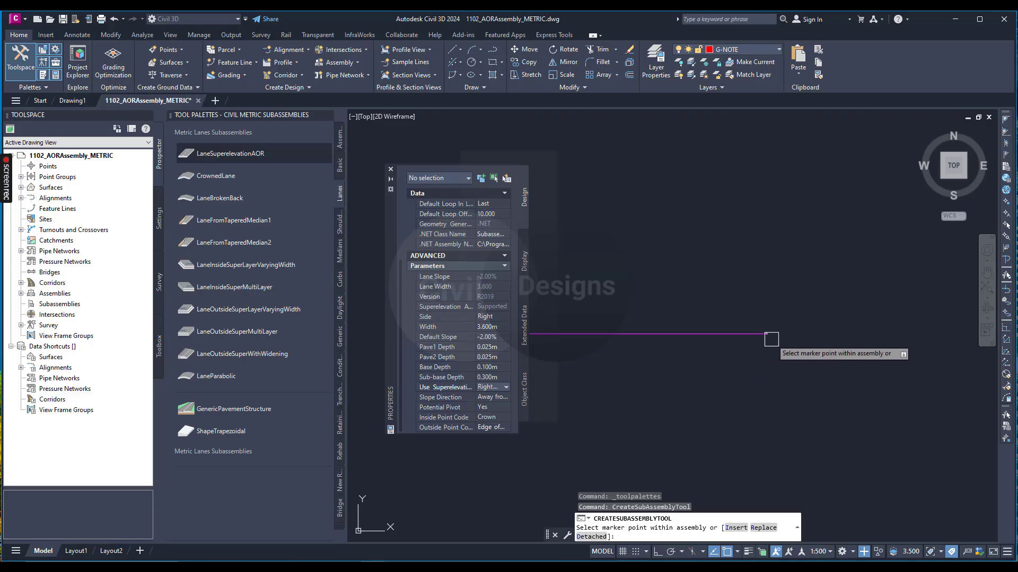
- Attach the lane subassembly to the marker point at the outer end of the assembly's link
scroll(770, 340, up, 9)
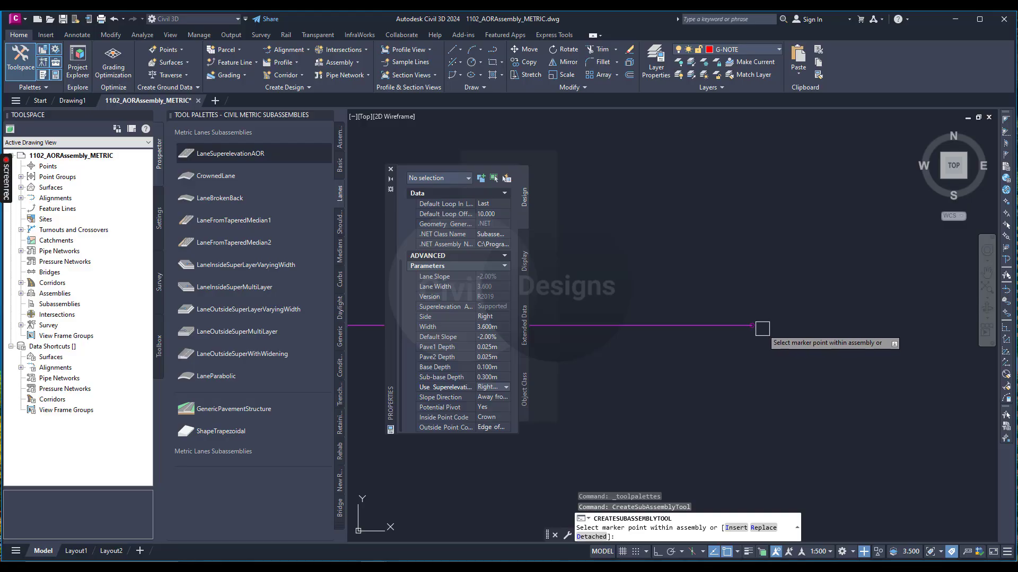
scroll(749, 326, up, 2)
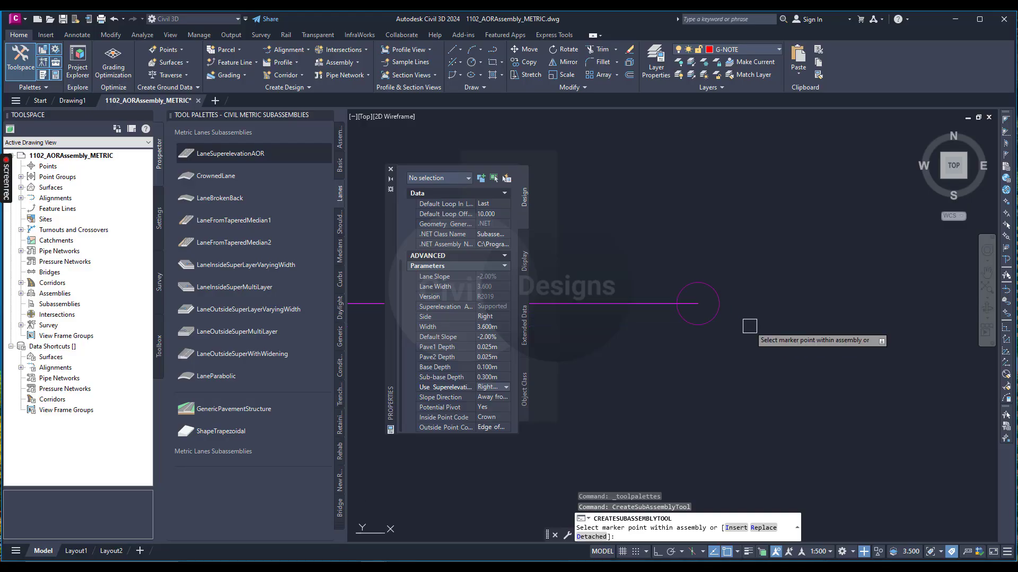
click(720, 295)
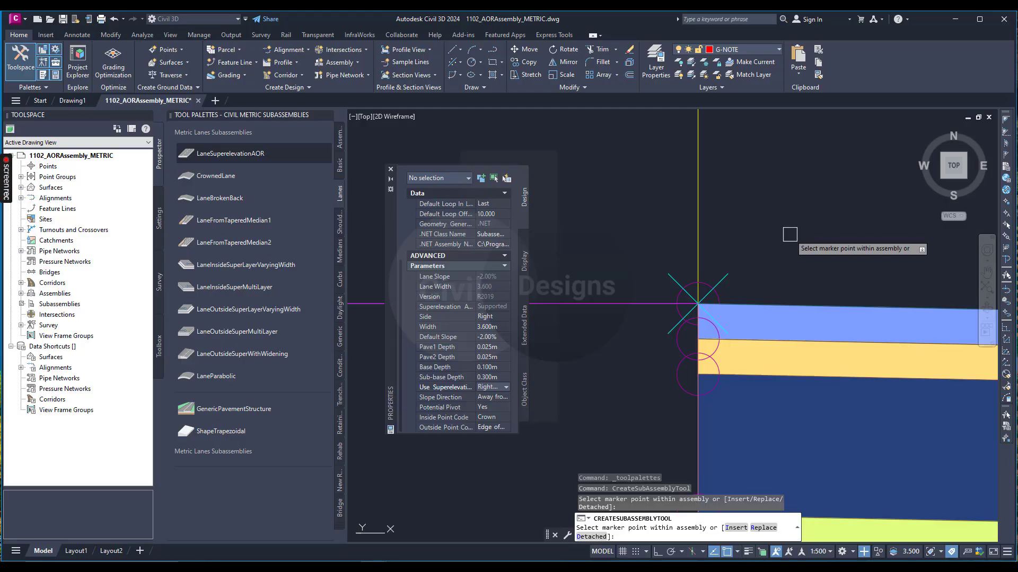
key(Escape)
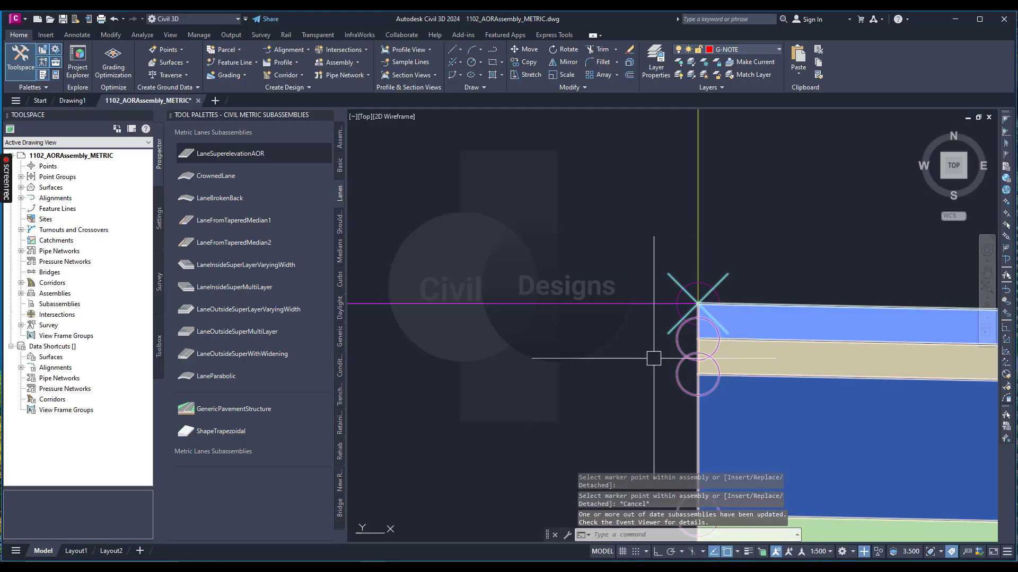
- Mirror the new lane subassembly about the marker point at the link's outer end, accepting mirroring to the same side
scroll(645, 361, down, 8)
scroll(736, 348, down, 5)
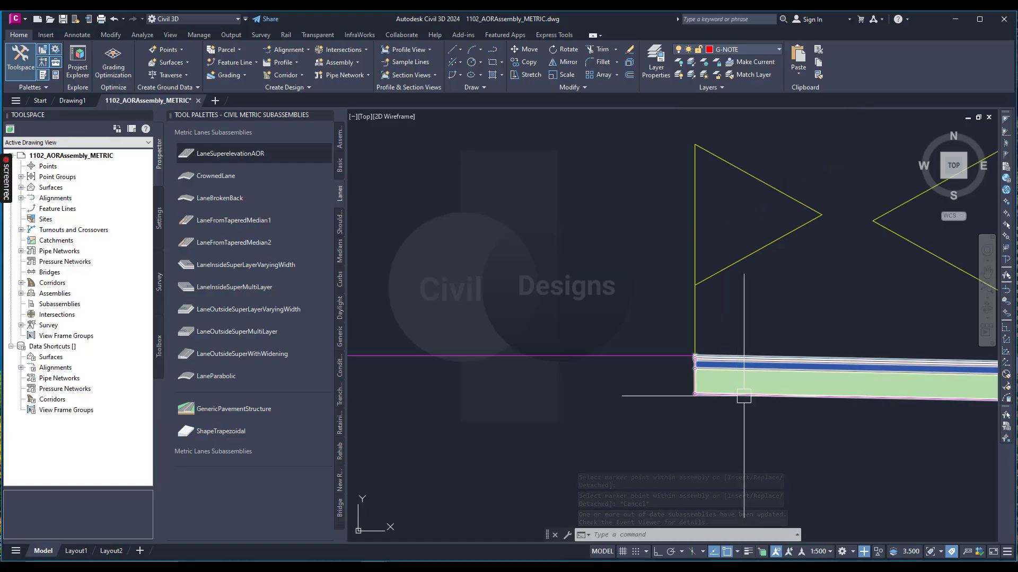
mouse_move(744, 396)
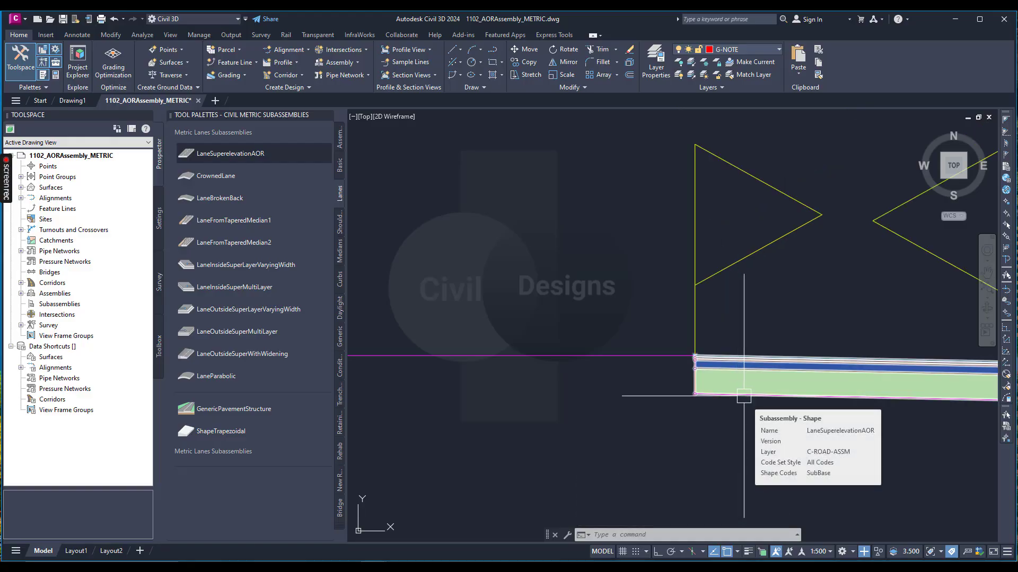
click(743, 396)
scroll(744, 400, down, 4)
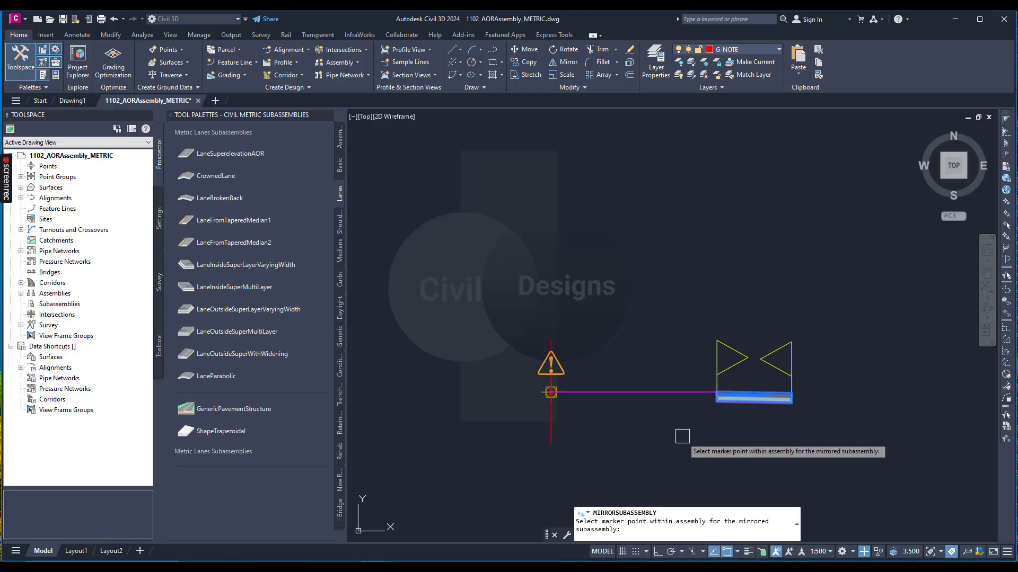
scroll(711, 393, up, 8)
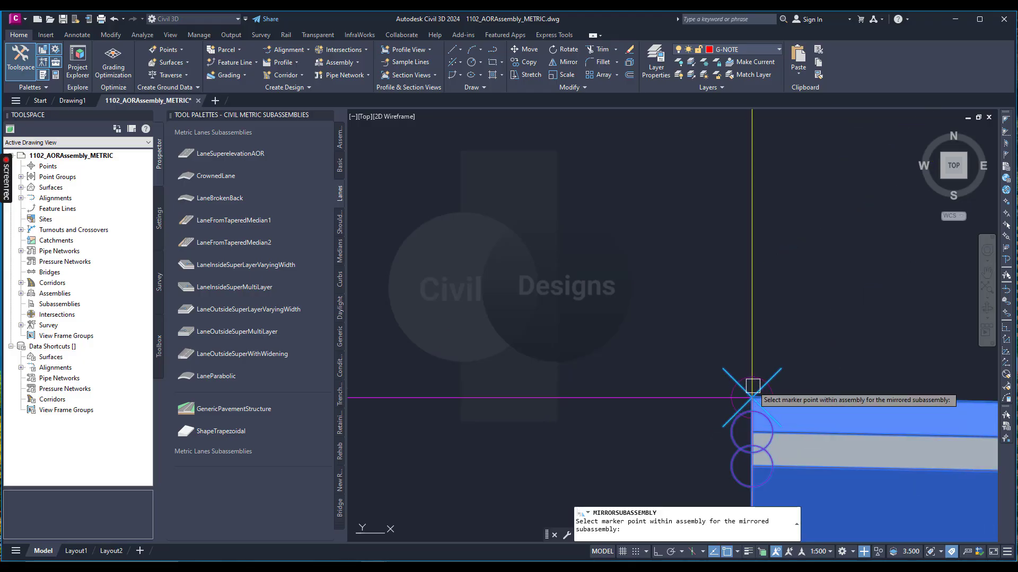
click(715, 390)
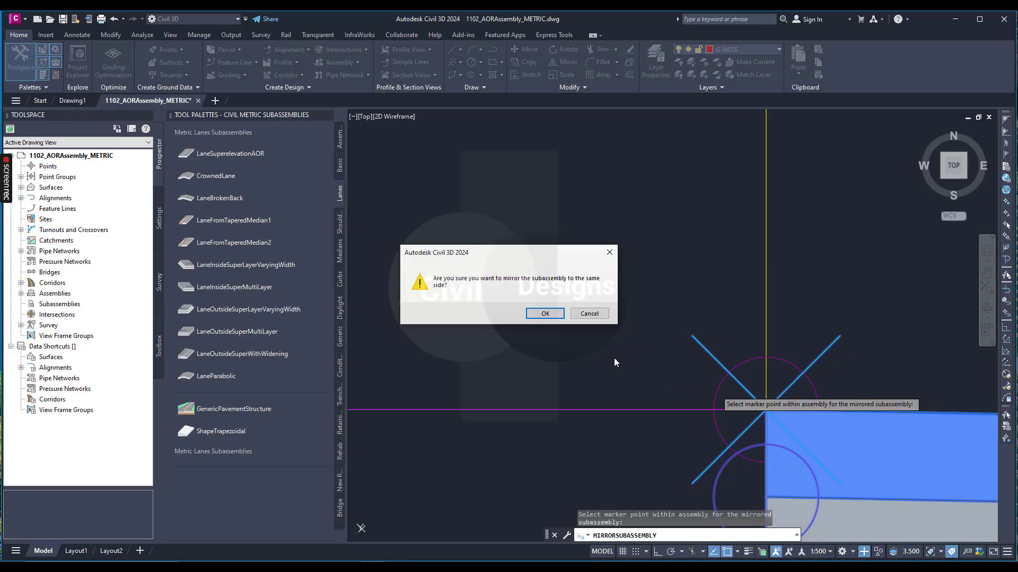
click(544, 314)
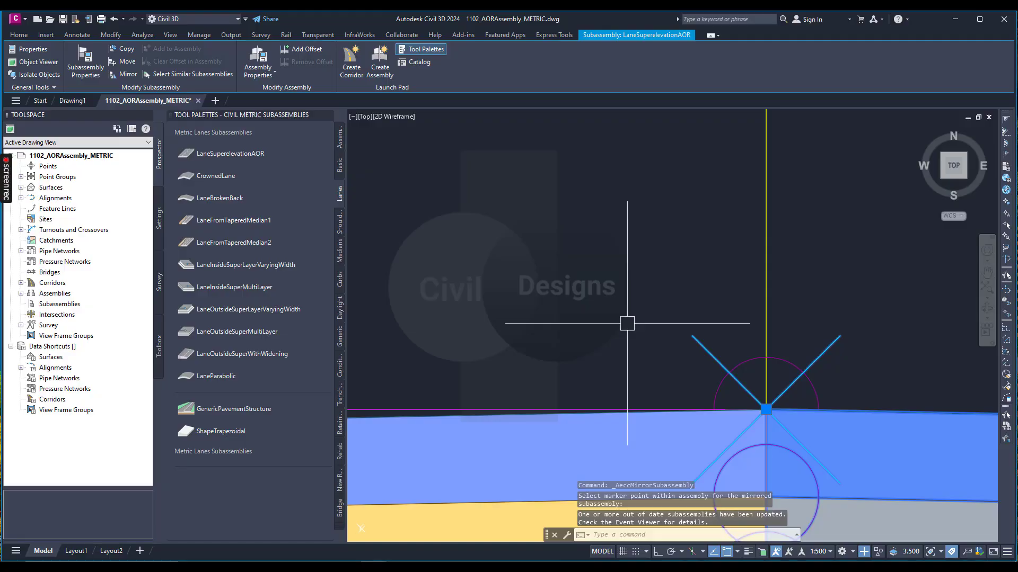
key(Escape)
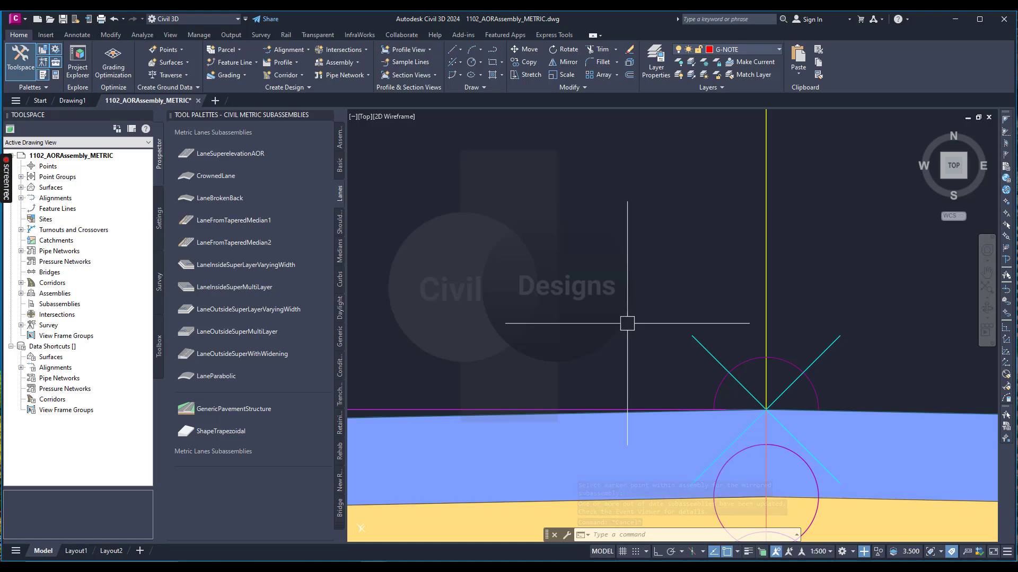
- Set Use Superelevation of the mirrored left-side lane to Right Lane Inside in its properties
scroll(667, 326, down, 3)
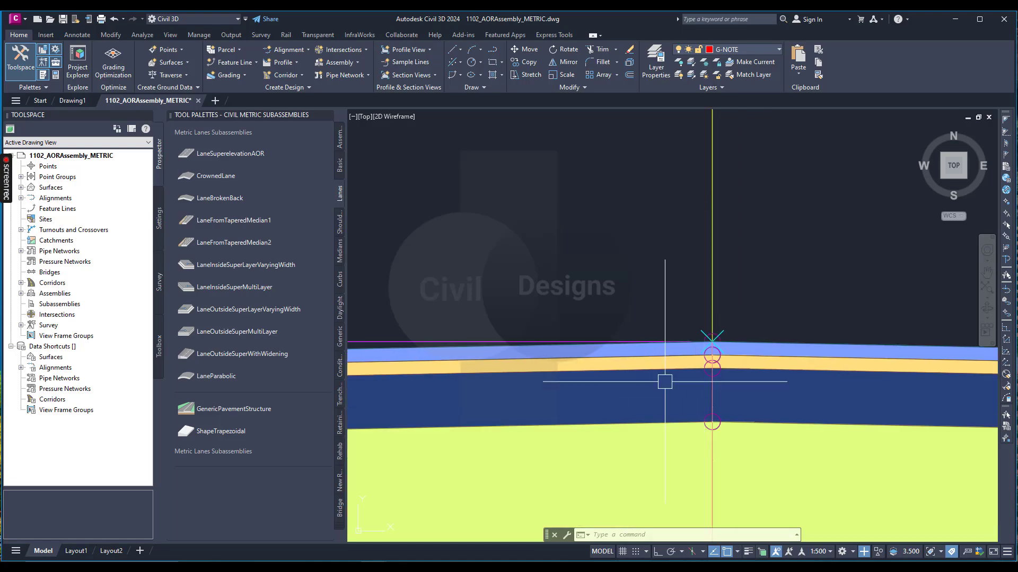
click(637, 409)
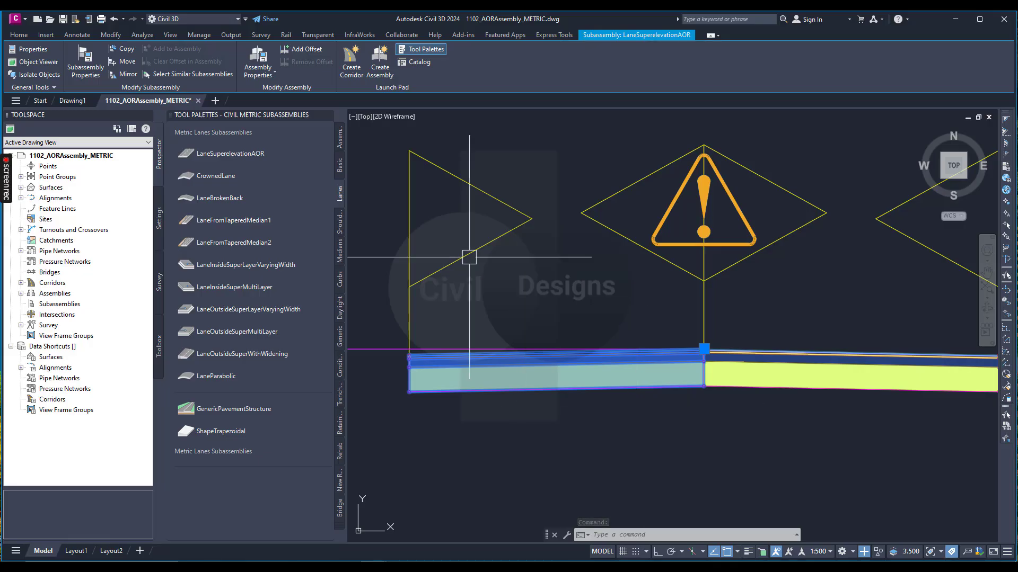
click(34, 49)
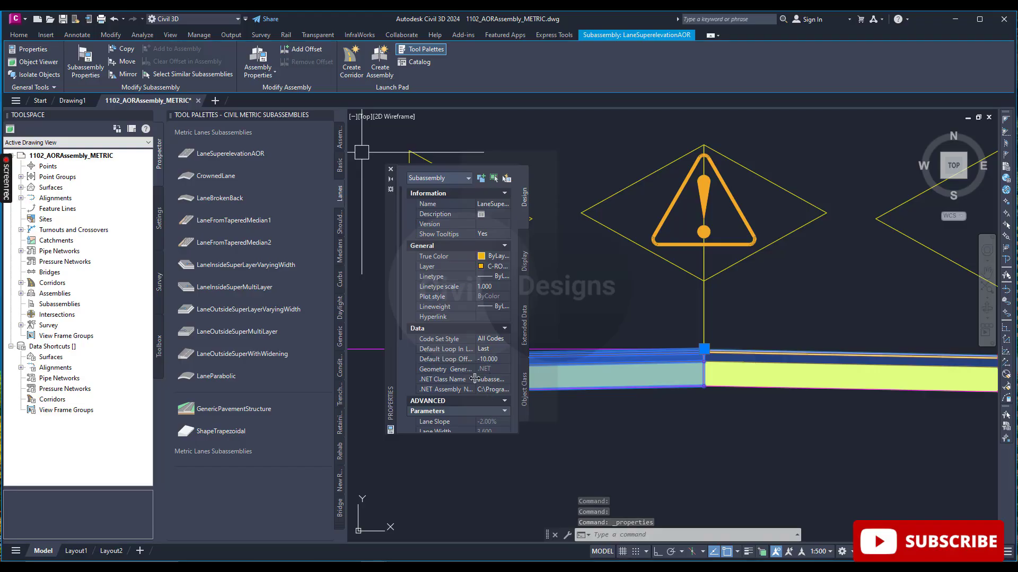
scroll(474, 377, down, 5)
scroll(474, 377, down, 1)
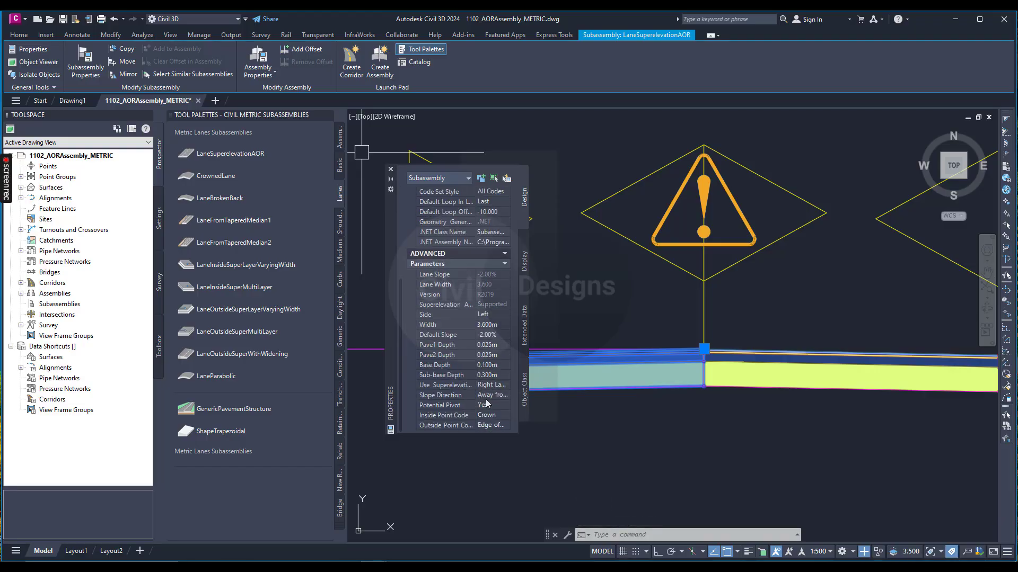
click(499, 388)
click(499, 387)
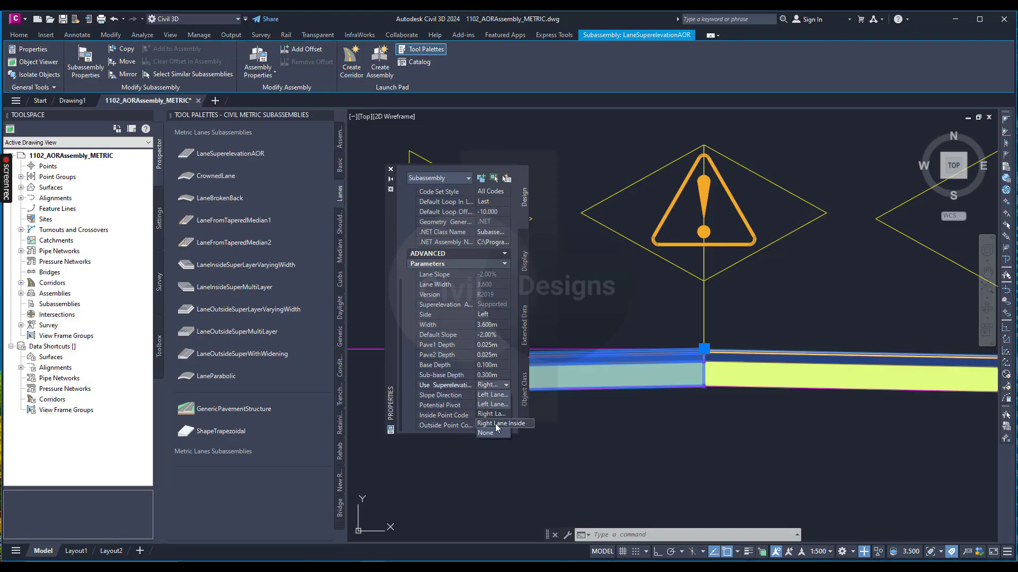
click(496, 424)
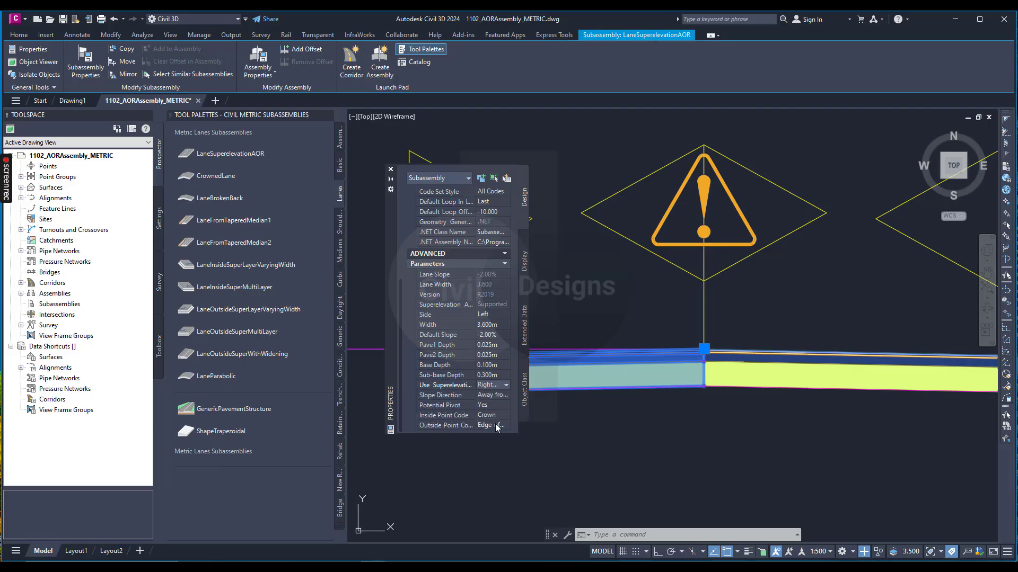
key(Escape)
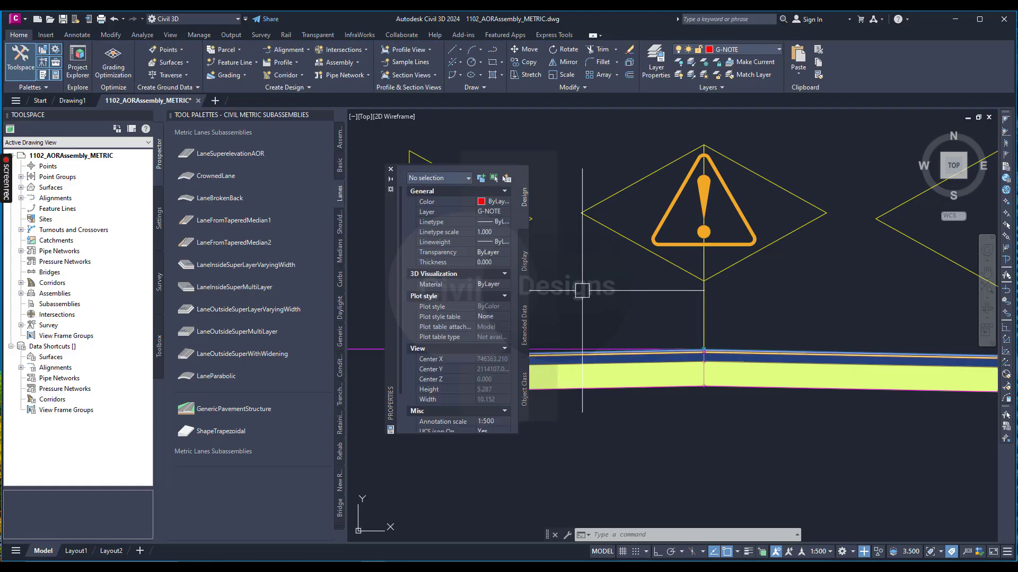
click(391, 169)
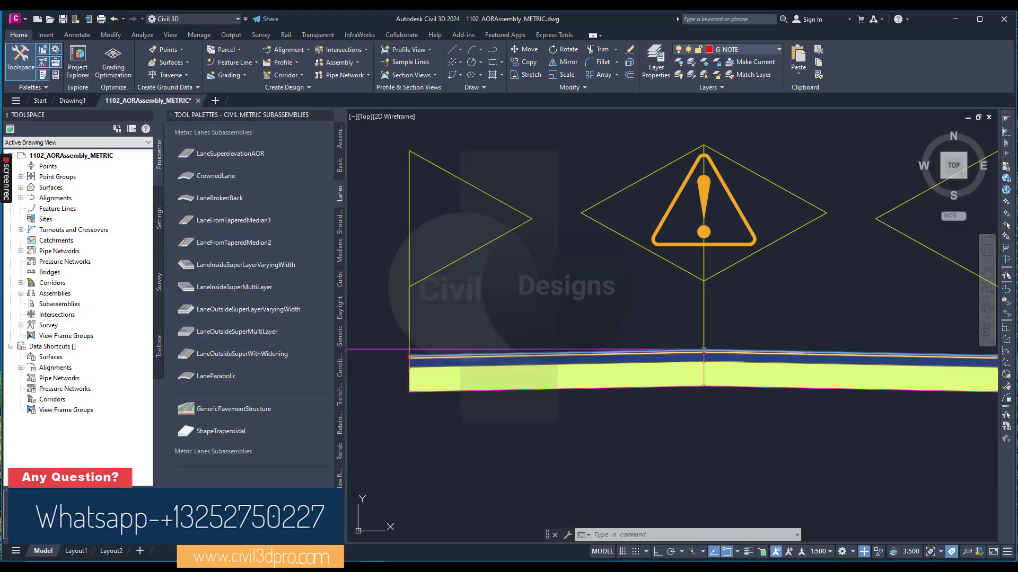
- Mirror the right-hand link together with both of its lanes about the assembly baseline
click(592, 378)
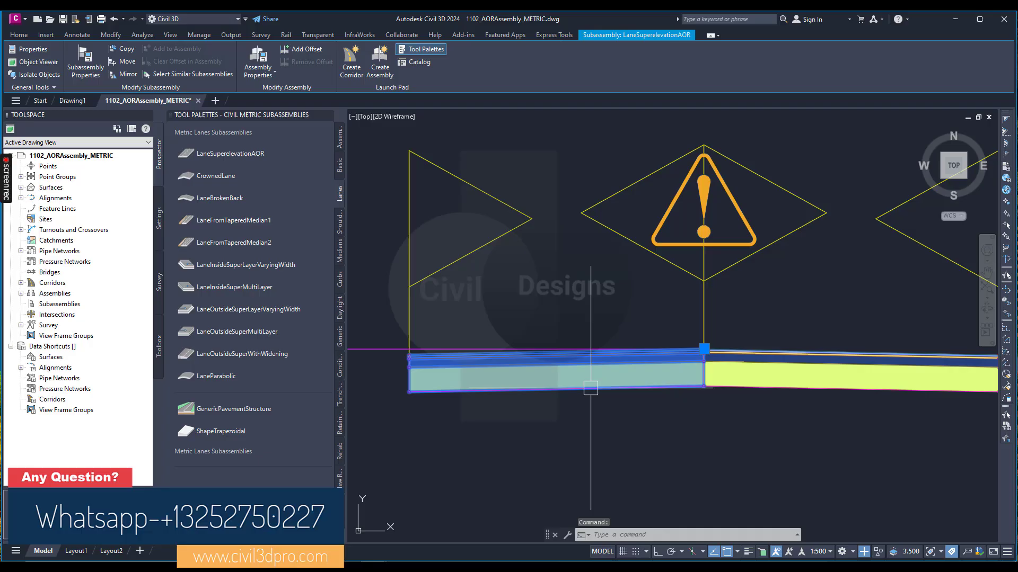
click(782, 382)
scroll(703, 353, down, 2)
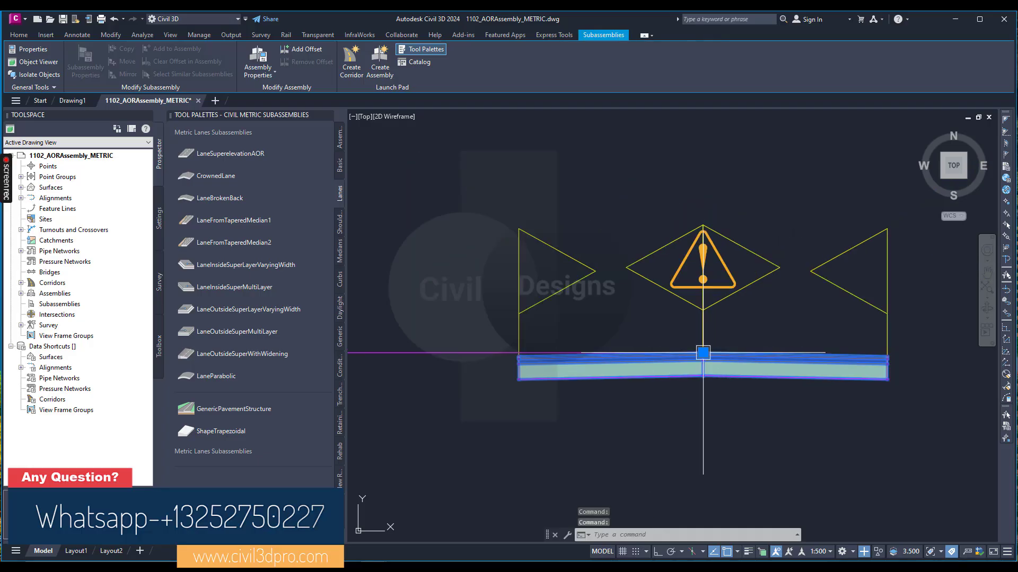
scroll(703, 353, down, 2)
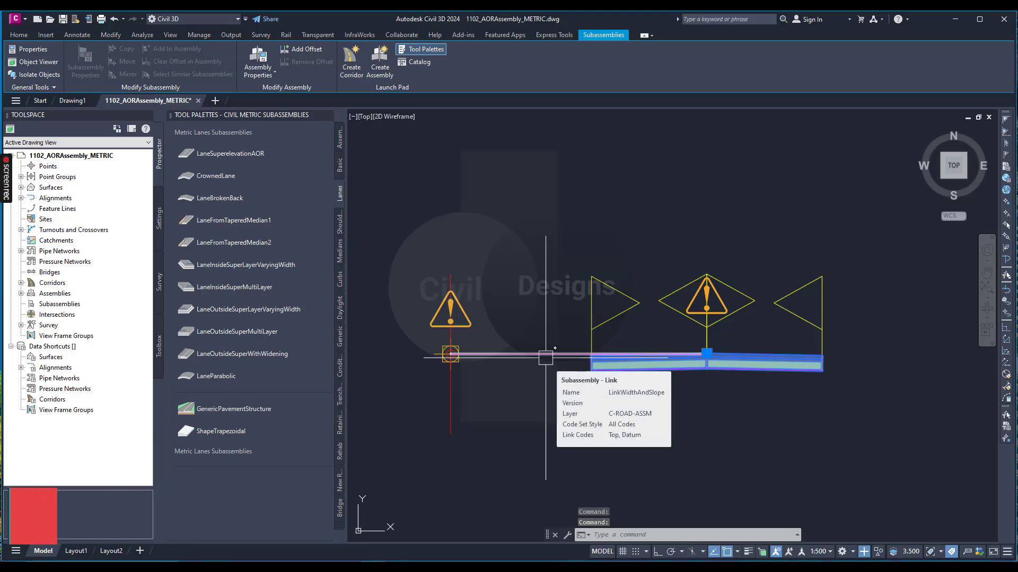
click(545, 355)
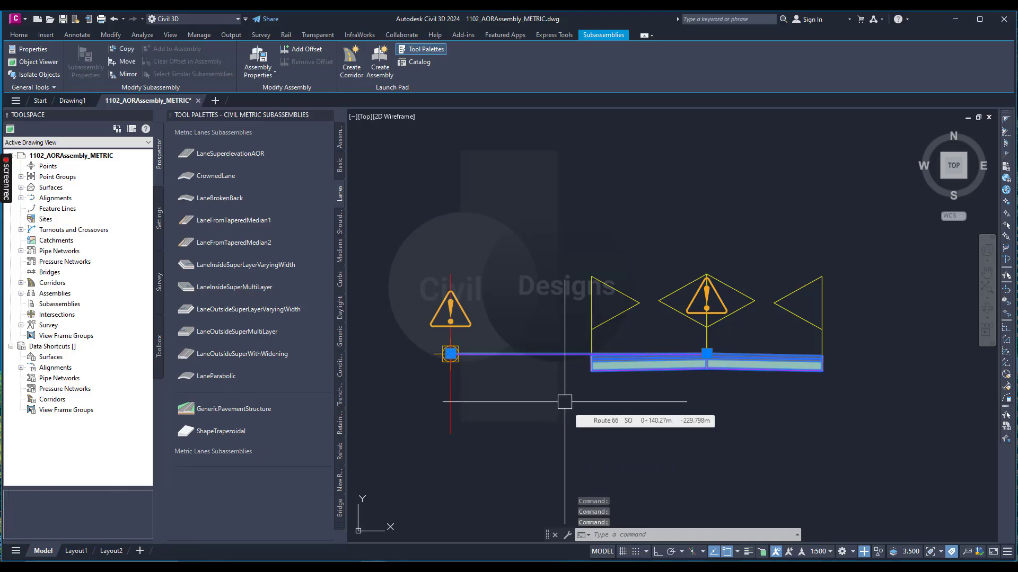
click(126, 75)
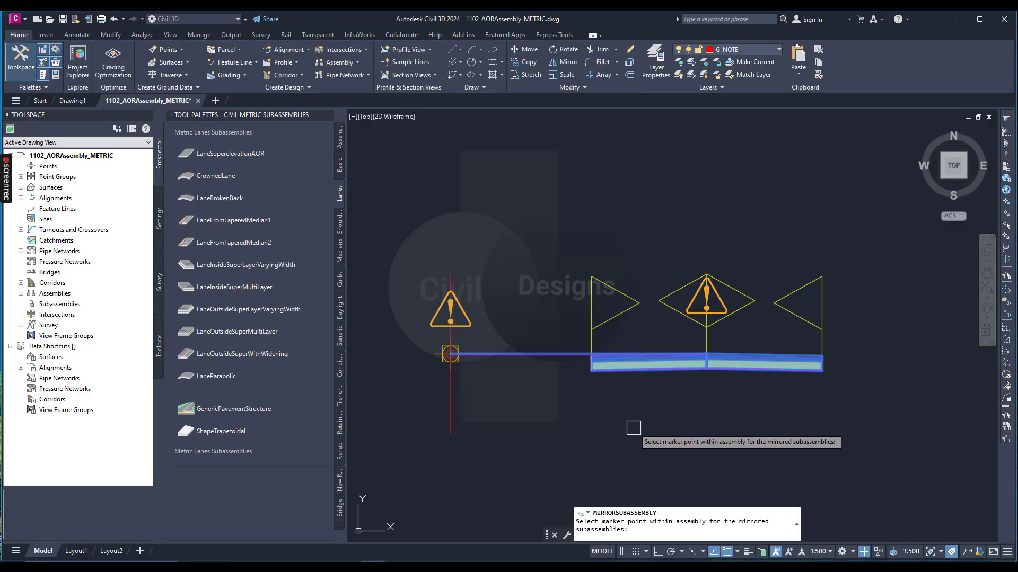
scroll(632, 427, down, 2)
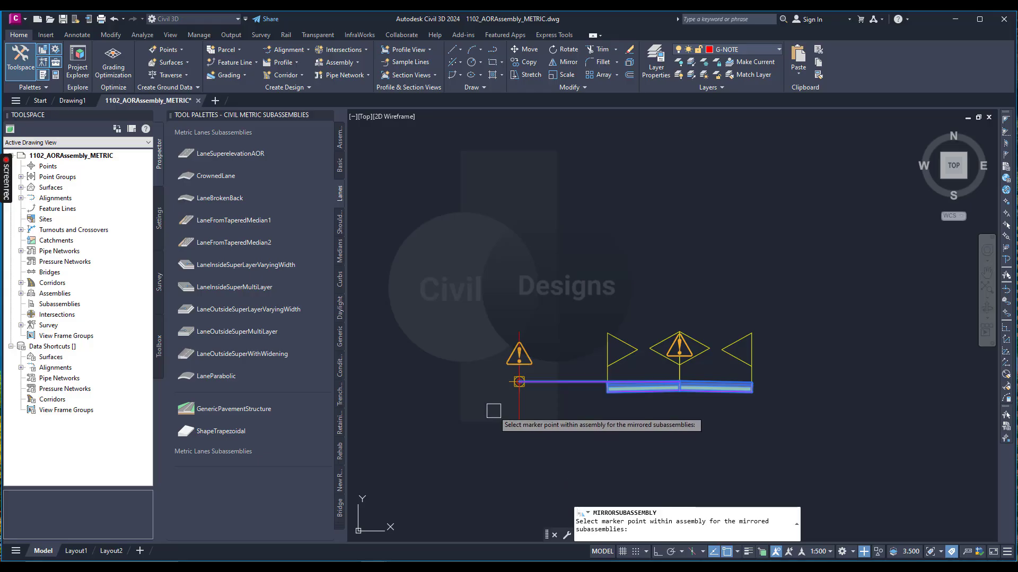
scroll(495, 405, up, 8)
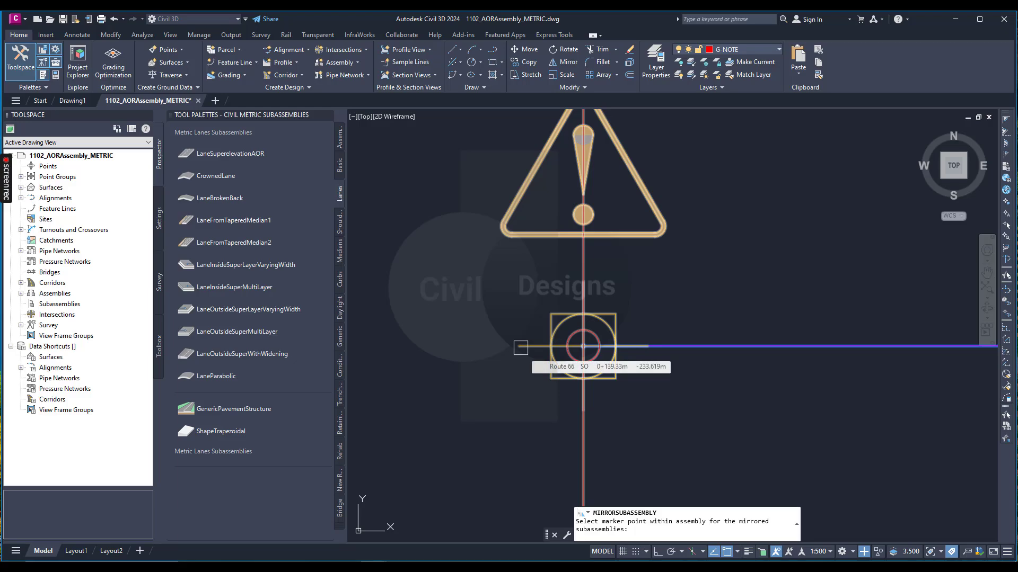
click(521, 348)
scroll(522, 345, down, 3)
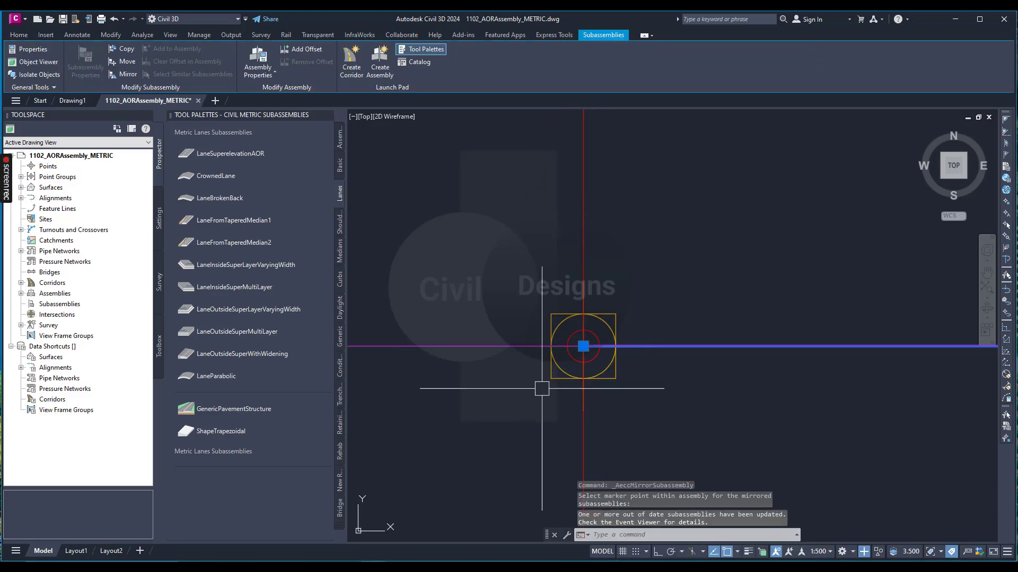
scroll(541, 392, down, 2)
key(Escape)
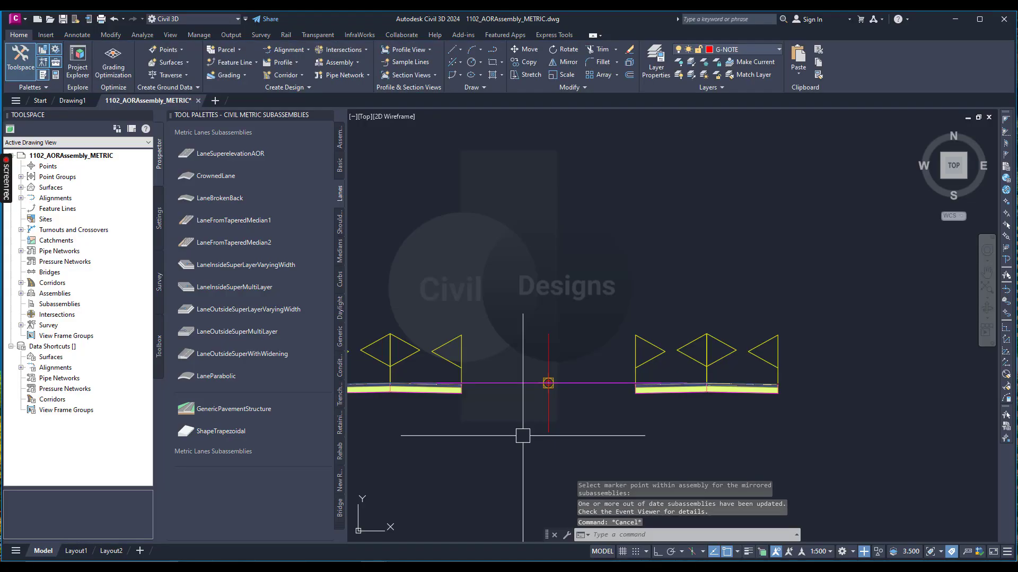
- Set Use Superelevation of the outer lane on the left roadway to Left Lane Outside in its properties
scroll(642, 399, down, 2)
scroll(551, 403, up, 5)
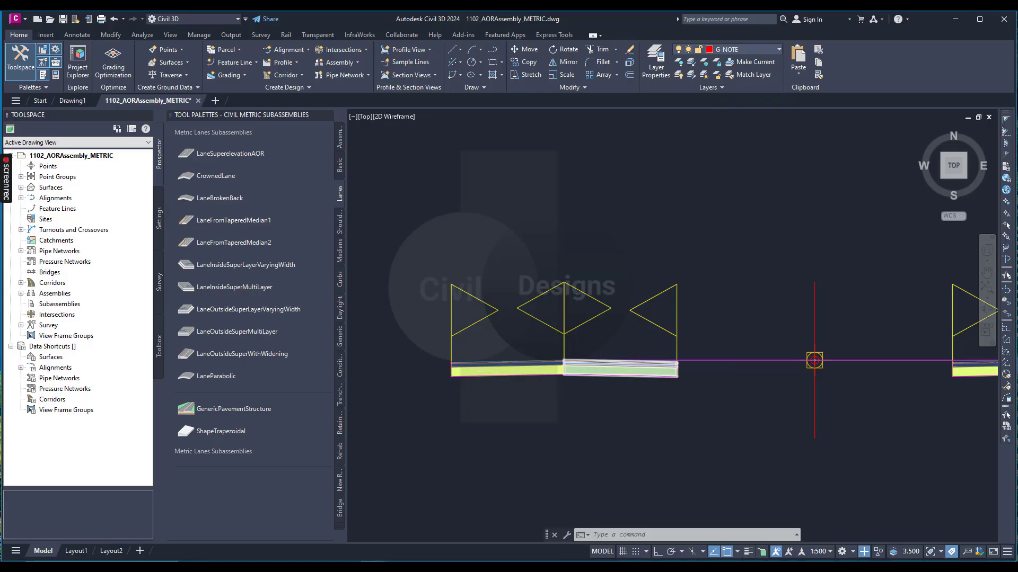
scroll(588, 374, up, 2)
scroll(590, 374, down, 4)
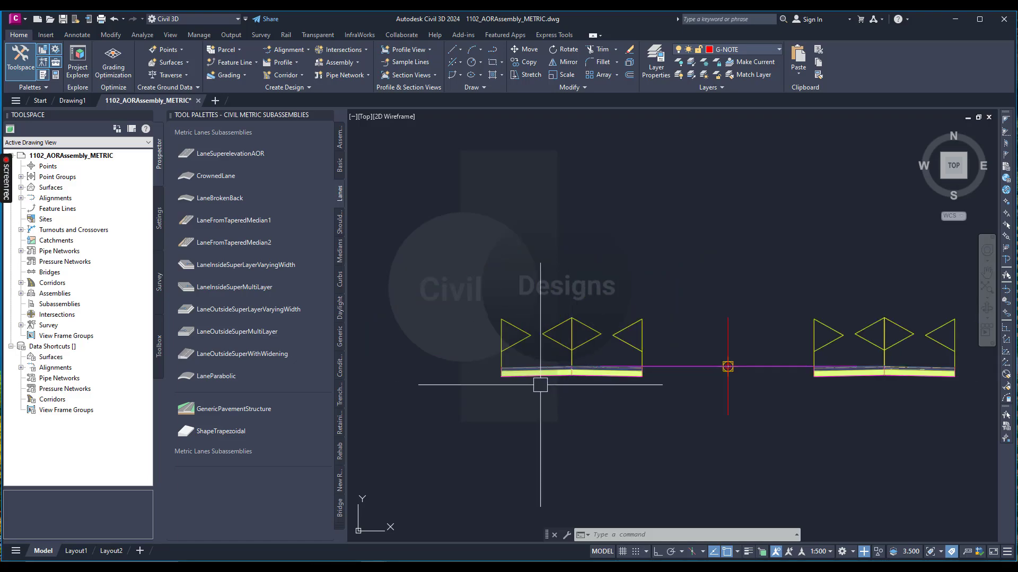
scroll(540, 376, up, 4)
click(540, 365)
scroll(541, 364, down, 2)
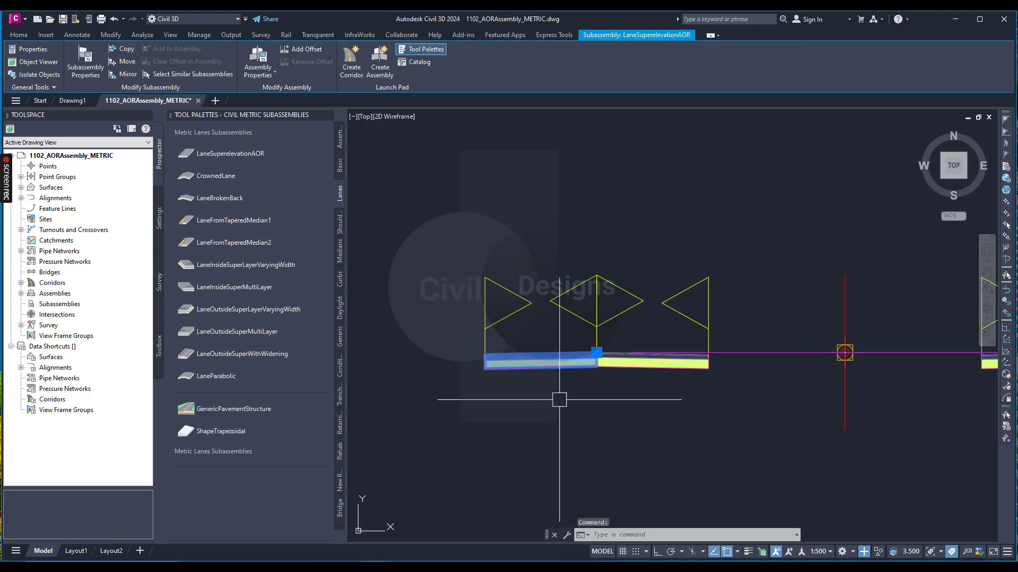
click(39, 49)
scroll(467, 370, down, 5)
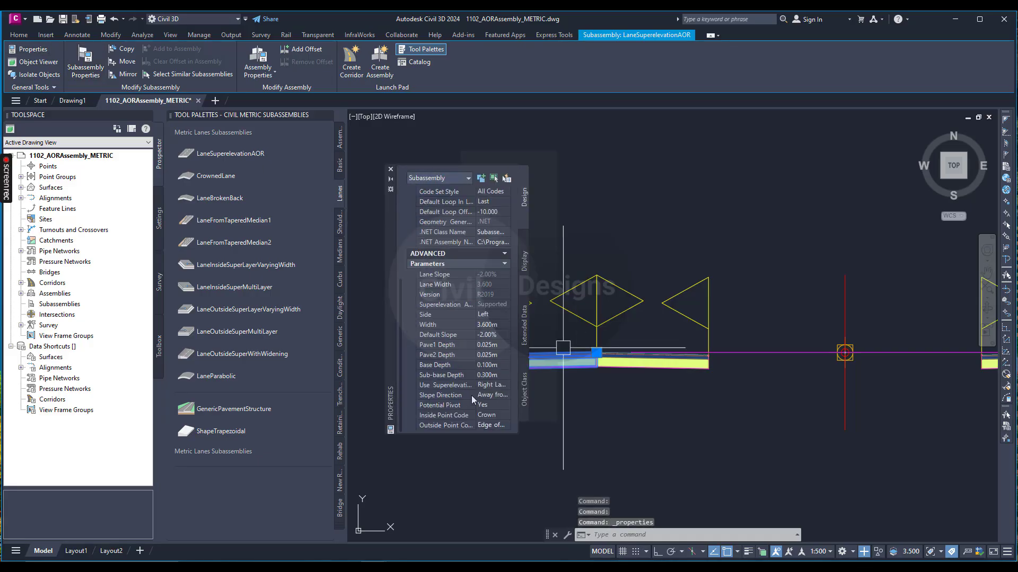
click(502, 386)
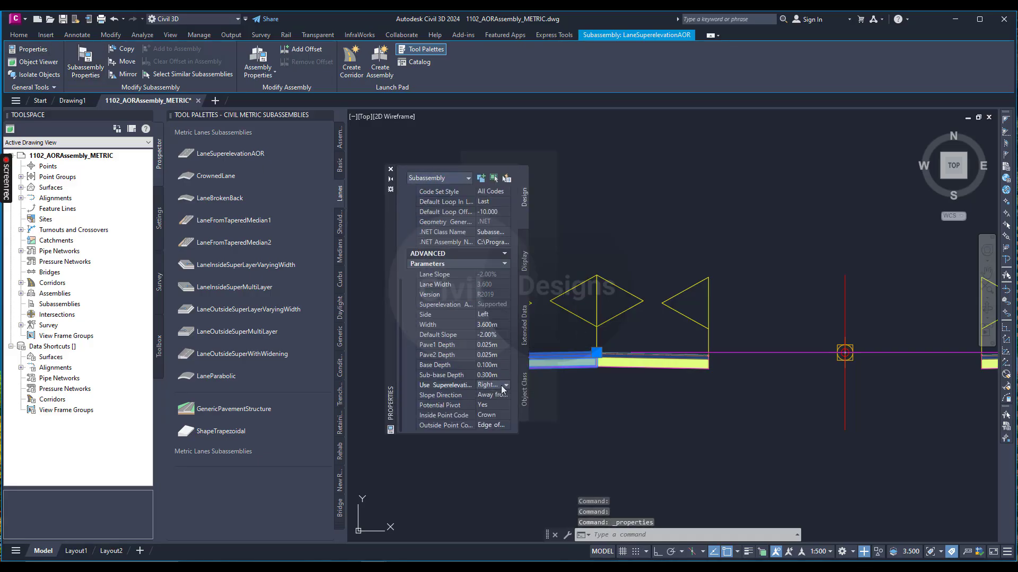
click(500, 386)
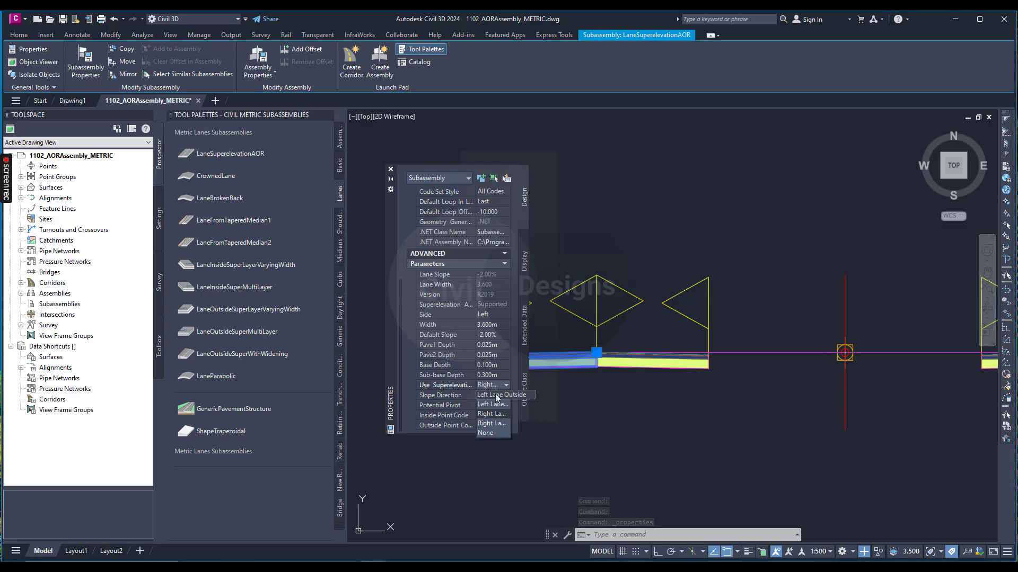
click(496, 396)
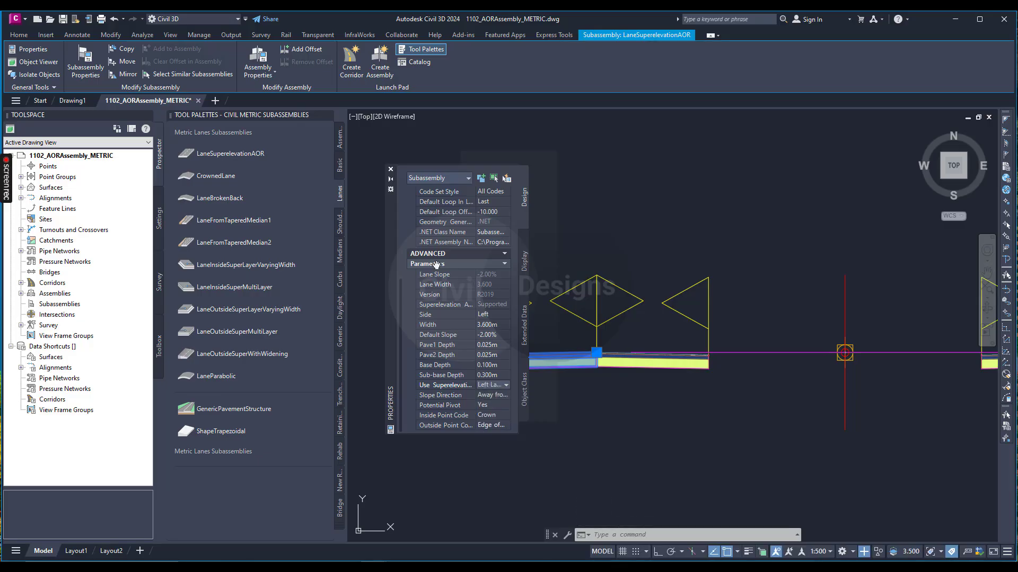
key(Escape)
- Set Use Superelevation of the inner lane on the left roadway to Left Lane Inside and close the properties
click(648, 370)
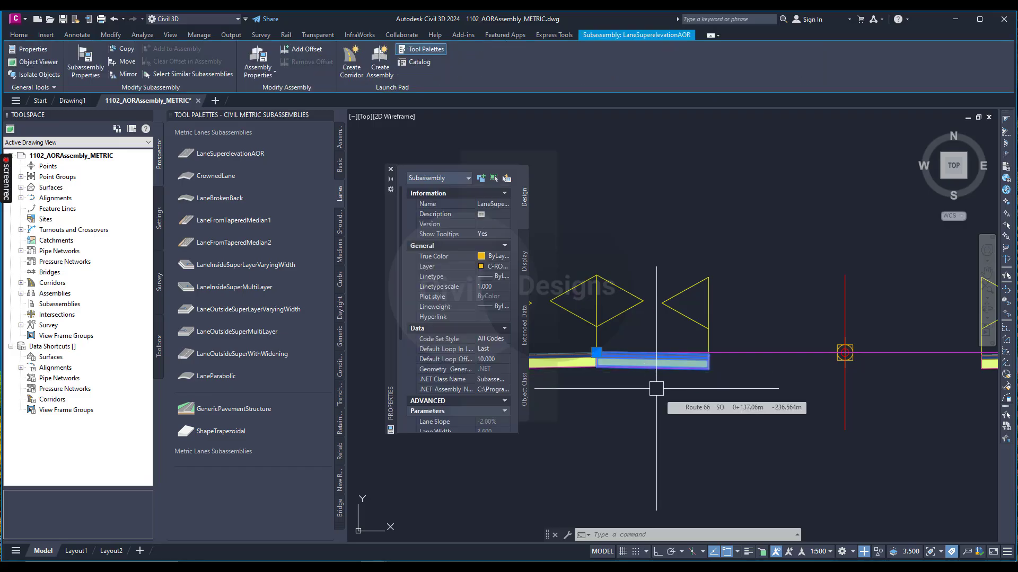
scroll(488, 374, down, 5)
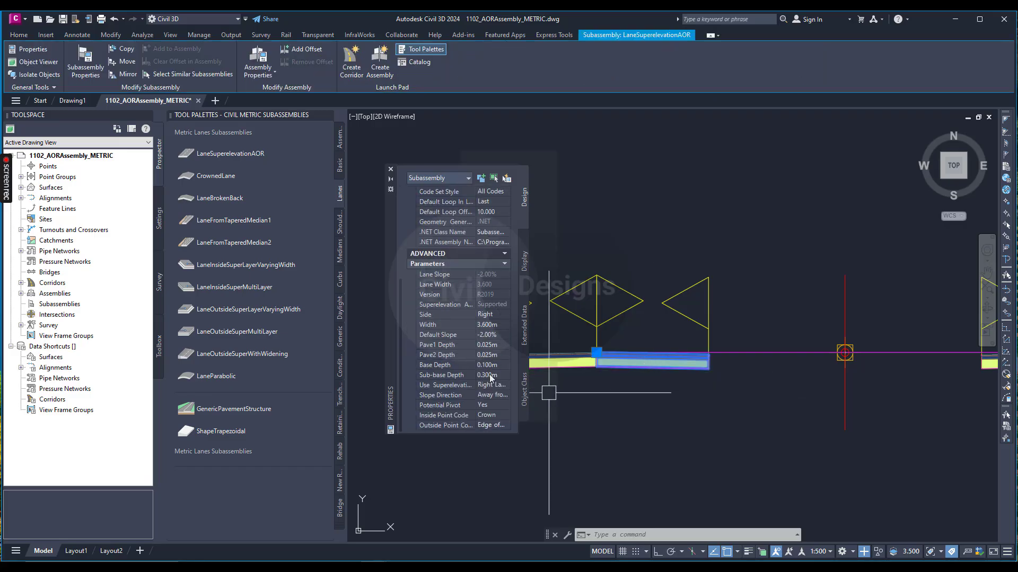
click(497, 388)
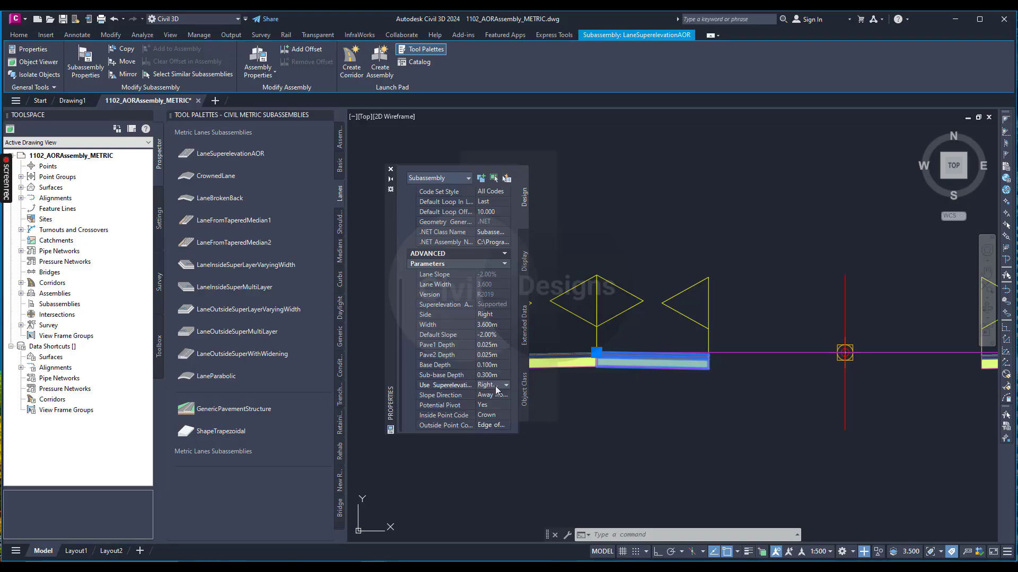
click(496, 389)
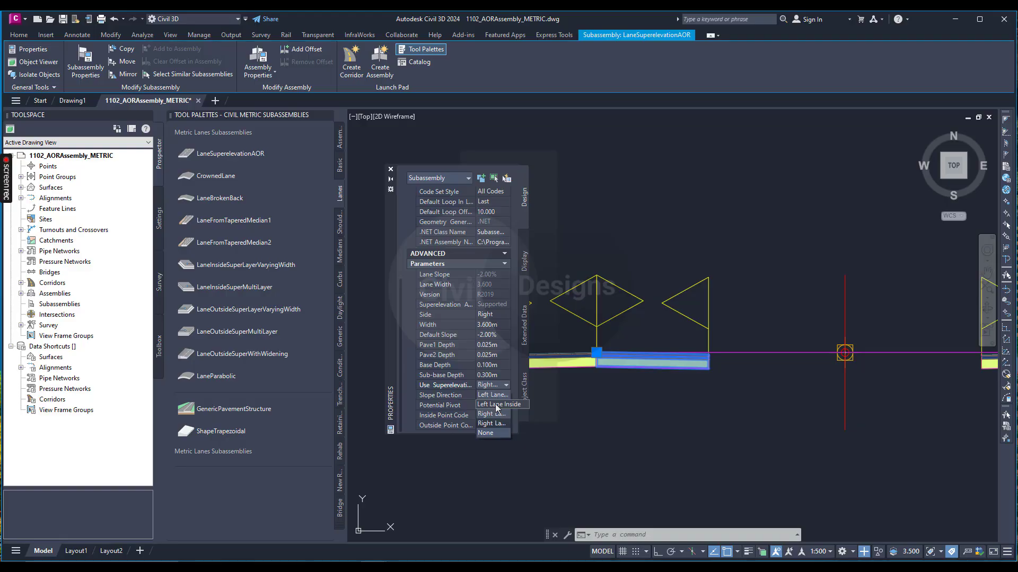
click(497, 405)
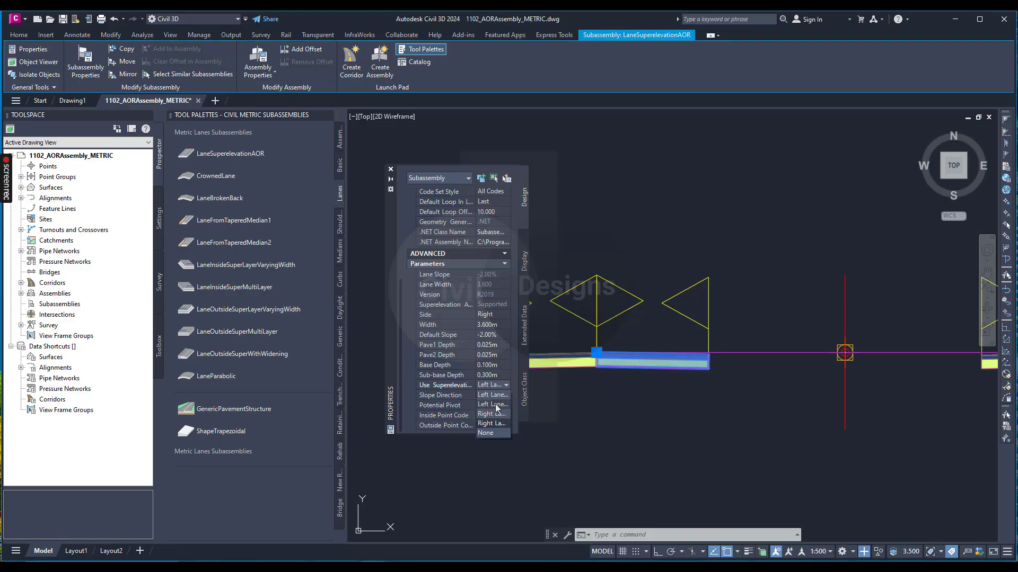
click(392, 170)
key(Escape)
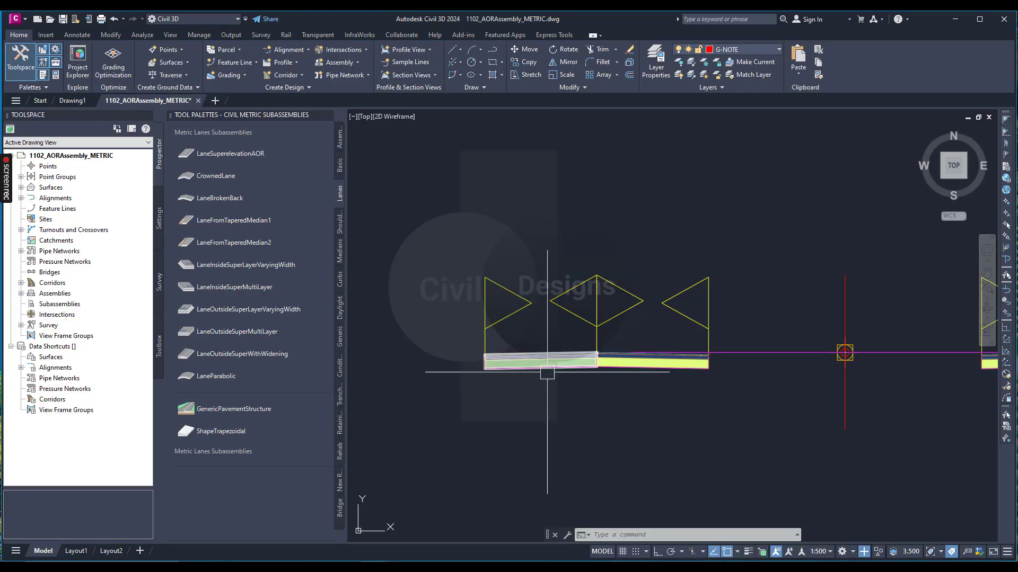
- Start a generic MarkPoint subassembly with Point Name set to MEDIAN
mouse_move(545, 374)
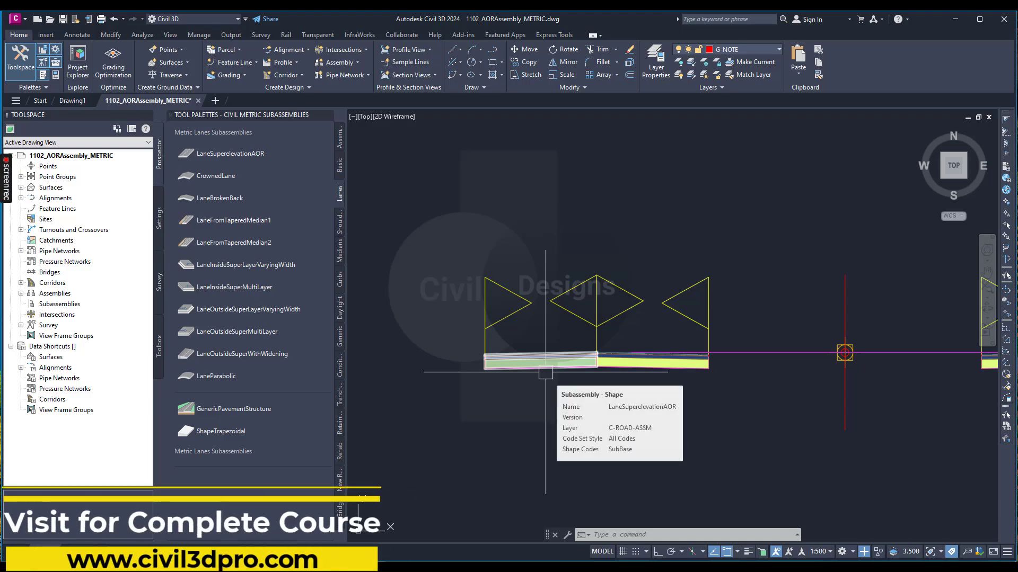
click(340, 343)
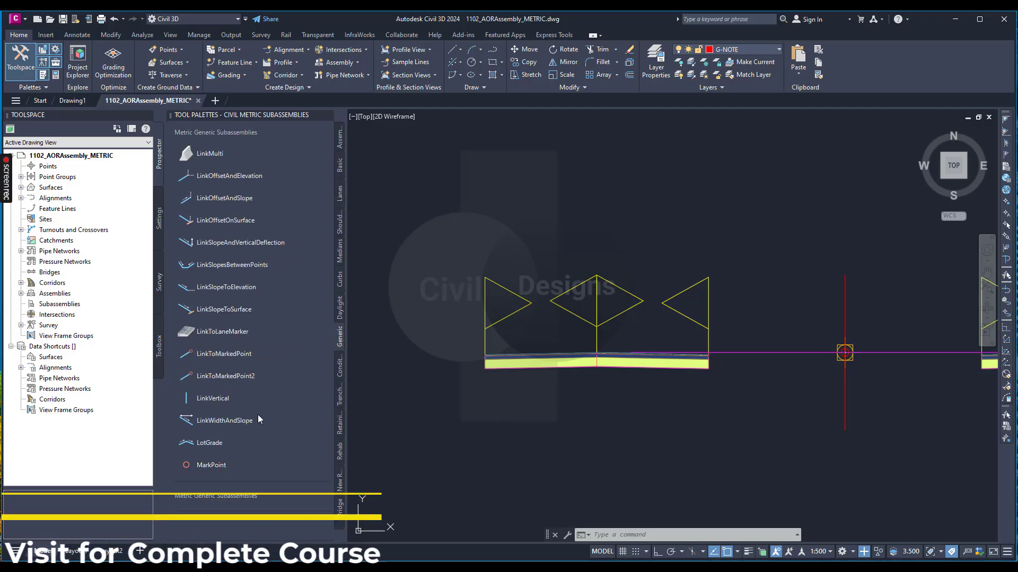
click(210, 465)
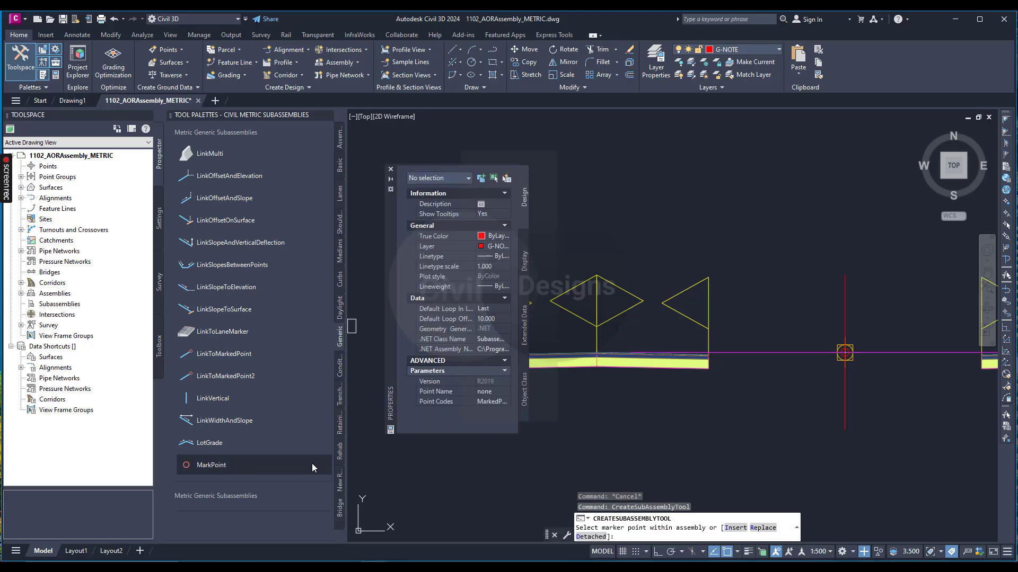
click(493, 393)
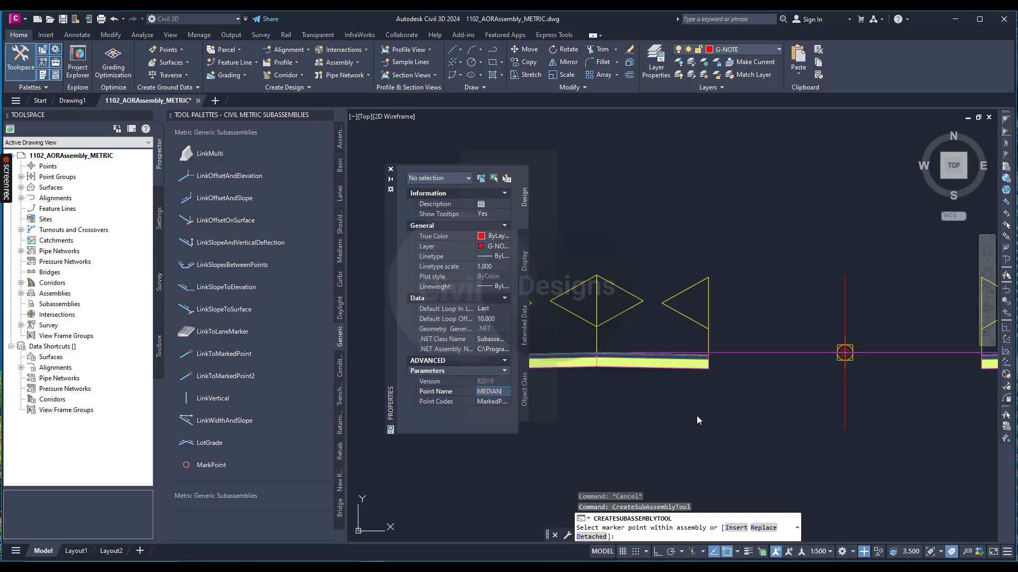
- Attach the mark point to the top marker at the inner edge of the right roadway and end the command
scroll(659, 409, down, 3)
scroll(659, 391, up, 7)
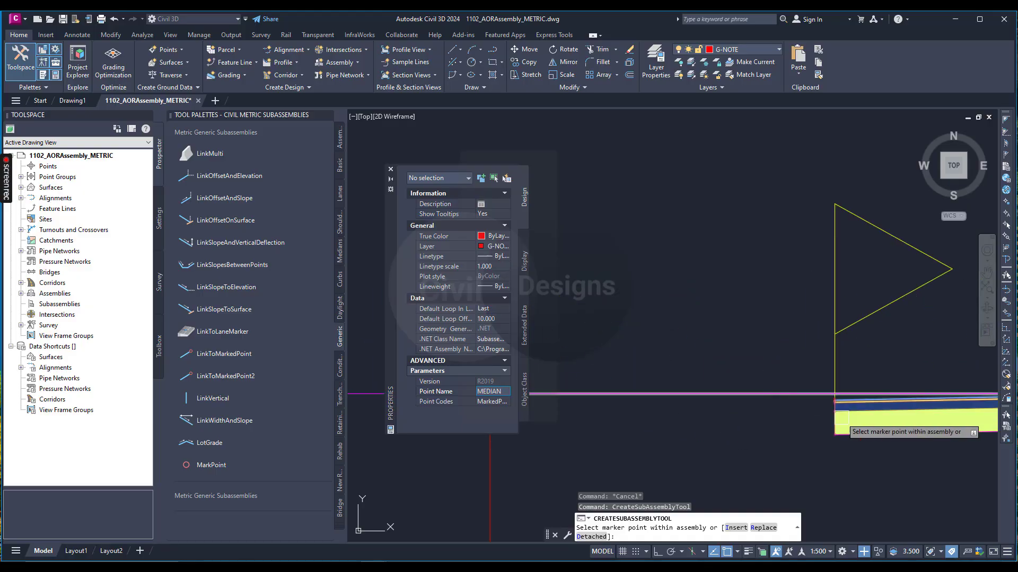
scroll(836, 416, up, 12)
click(833, 292)
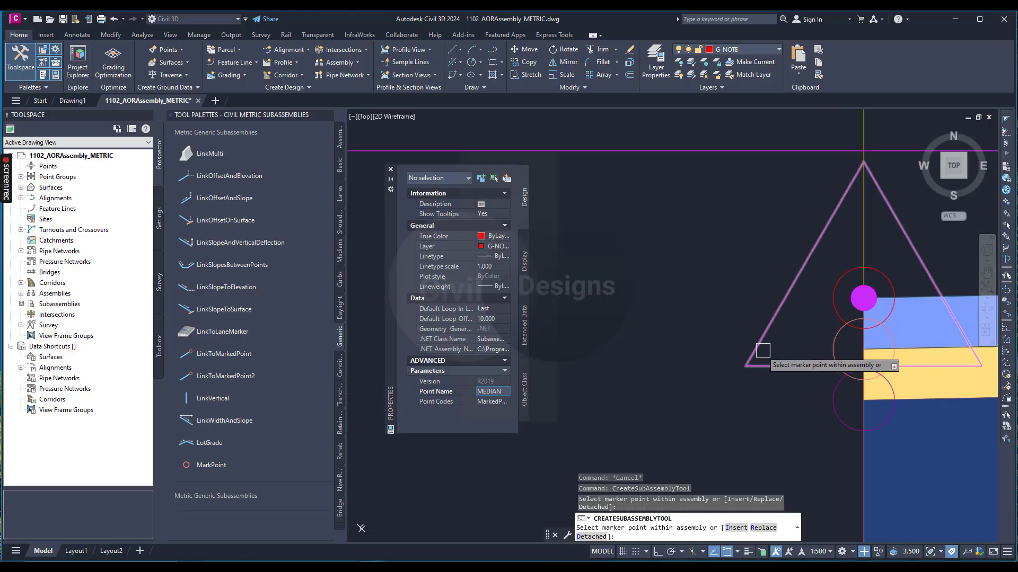
scroll(763, 350, down, 5)
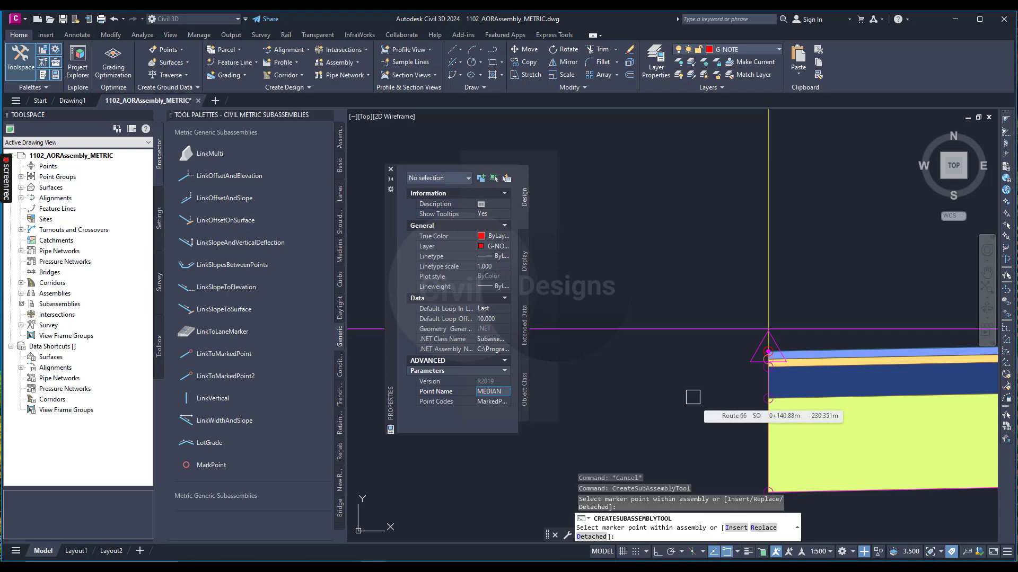
click(390, 171)
key(Escape)
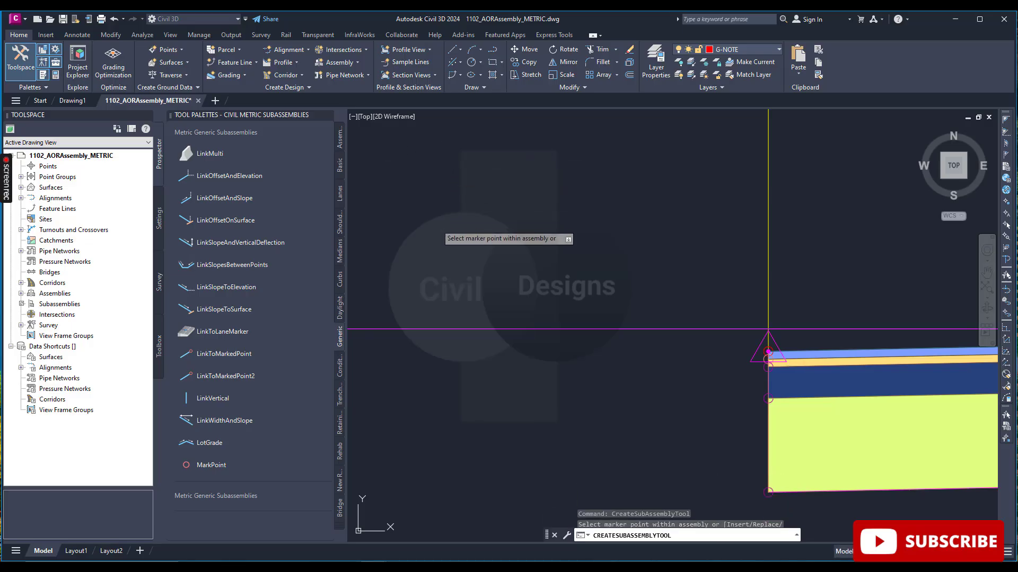
- Start a MedianDepressed subassembly with Marked Point Name set to MEDIAN
click(340, 253)
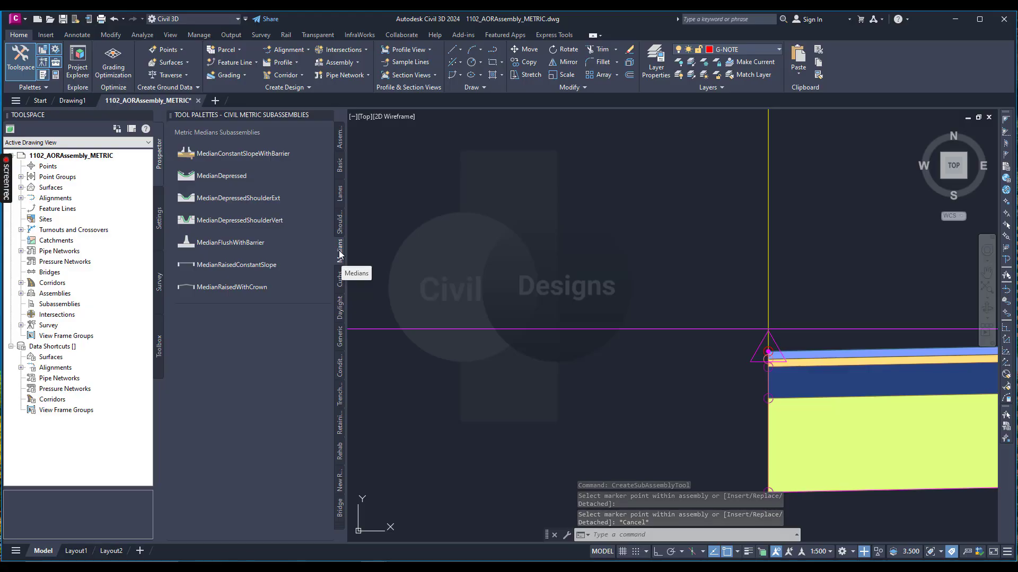
click(231, 177)
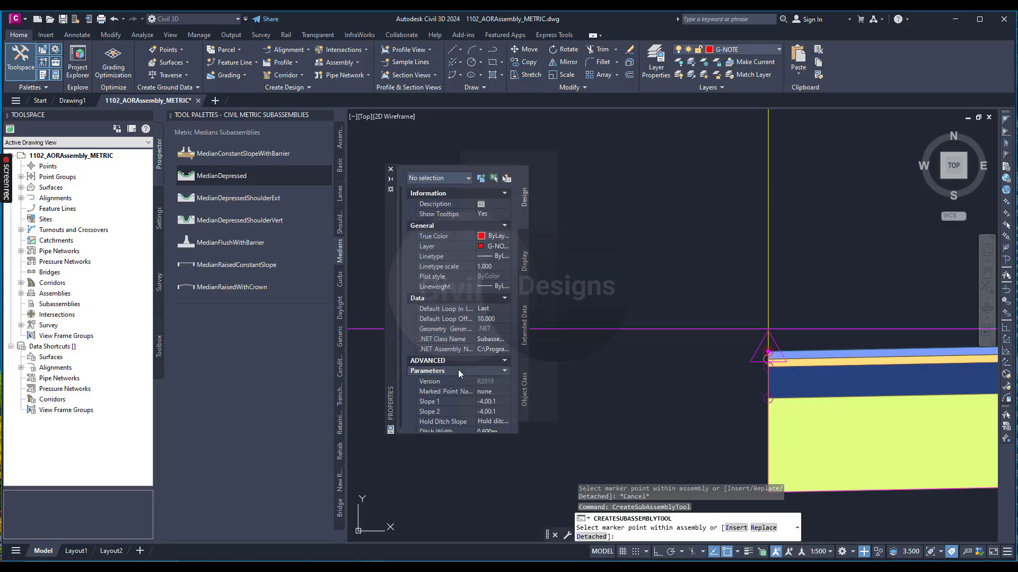
scroll(458, 370, down, 1)
click(504, 382)
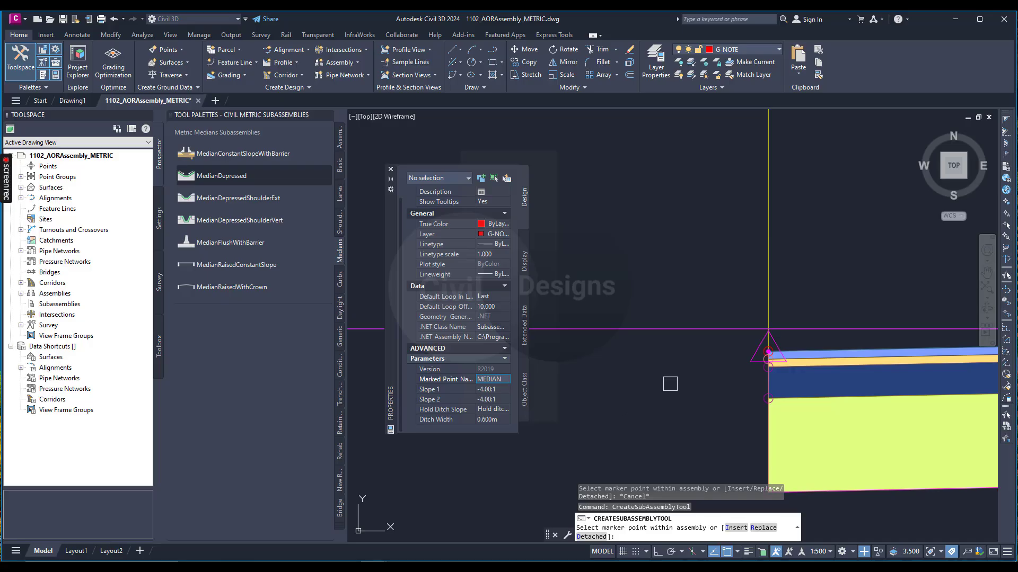
- Attach the depressed median to the top marker at the inner edge of the left roadway
scroll(717, 388, down, 6)
scroll(590, 381, down, 2)
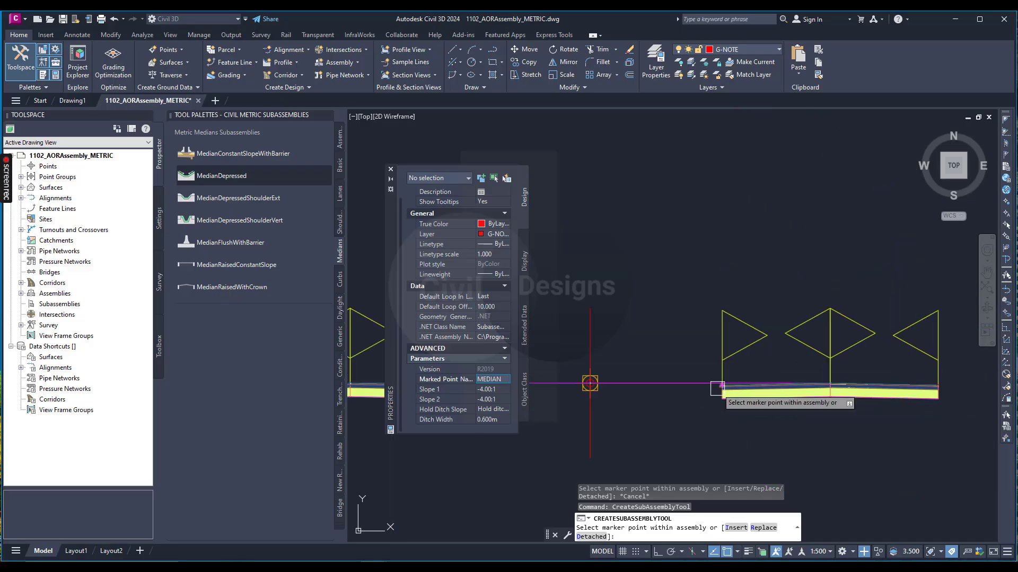
scroll(677, 393, down, 2)
scroll(628, 395, up, 4)
scroll(628, 395, up, 6)
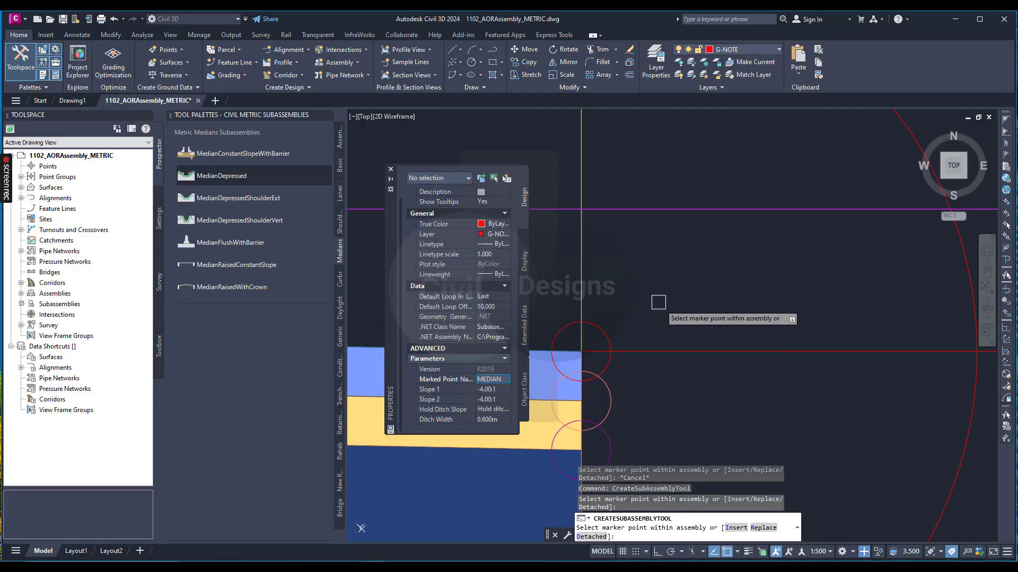
- End the depressed median placement and close the subassembly properties
scroll(649, 352, down, 4)
scroll(658, 369, down, 5)
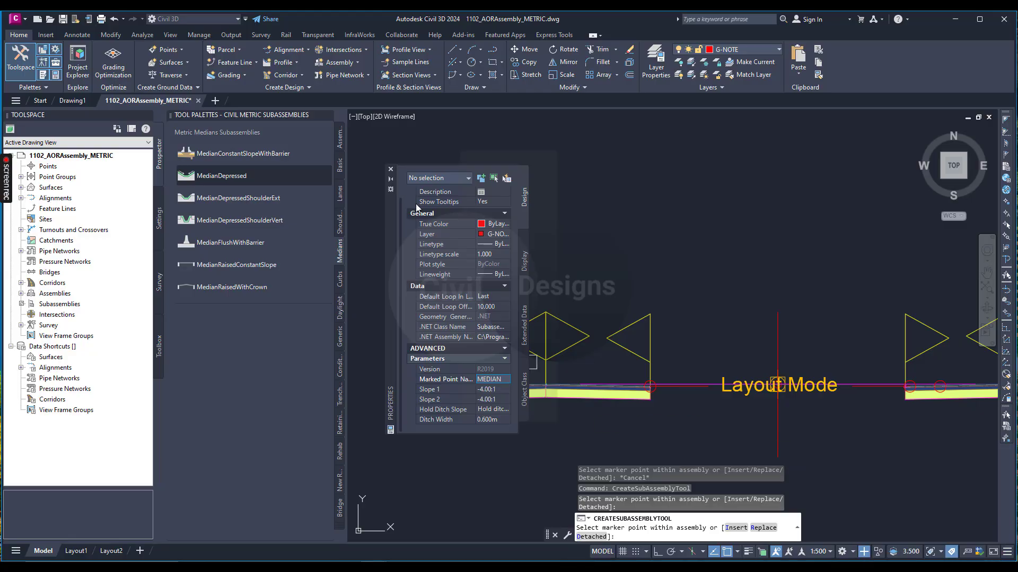
click(391, 170)
key(Escape)
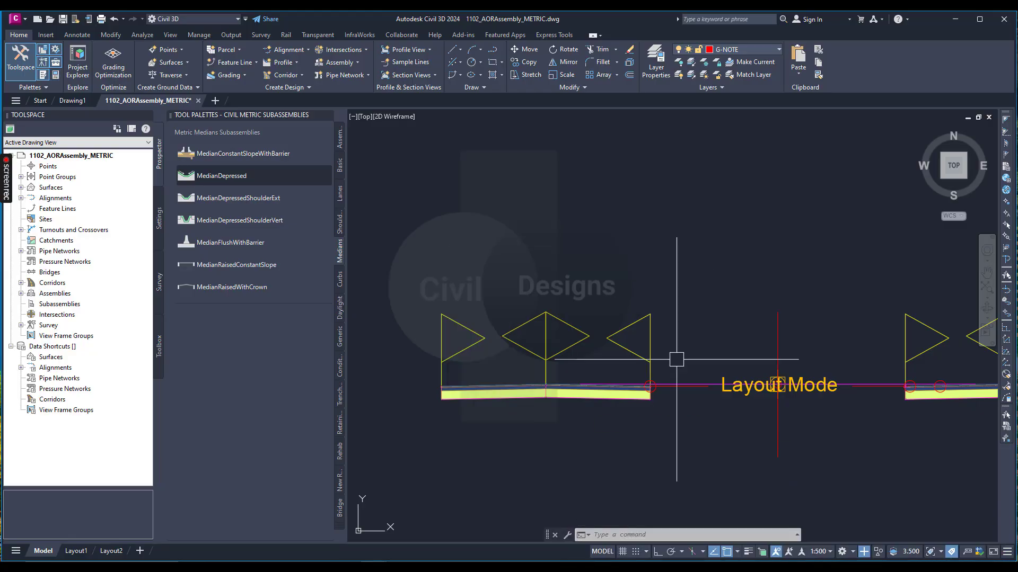
- Set Omit Link to Yes for both LinkWidthAndSlope subassemblies on either side of the assembly baseline, and clear the selection
scroll(718, 384, up, 5)
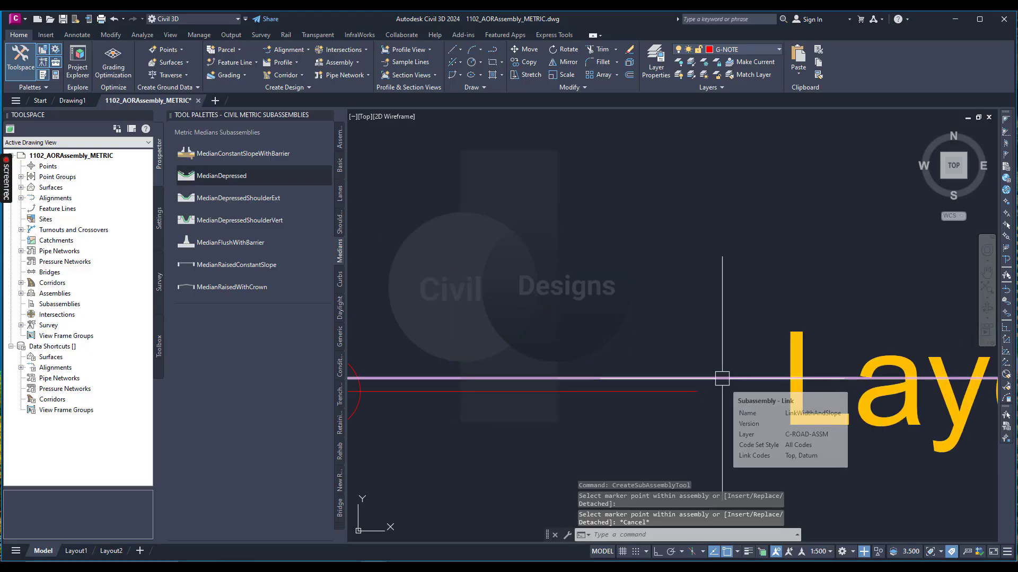
click(721, 379)
scroll(597, 357, down, 2)
scroll(597, 357, down, 3)
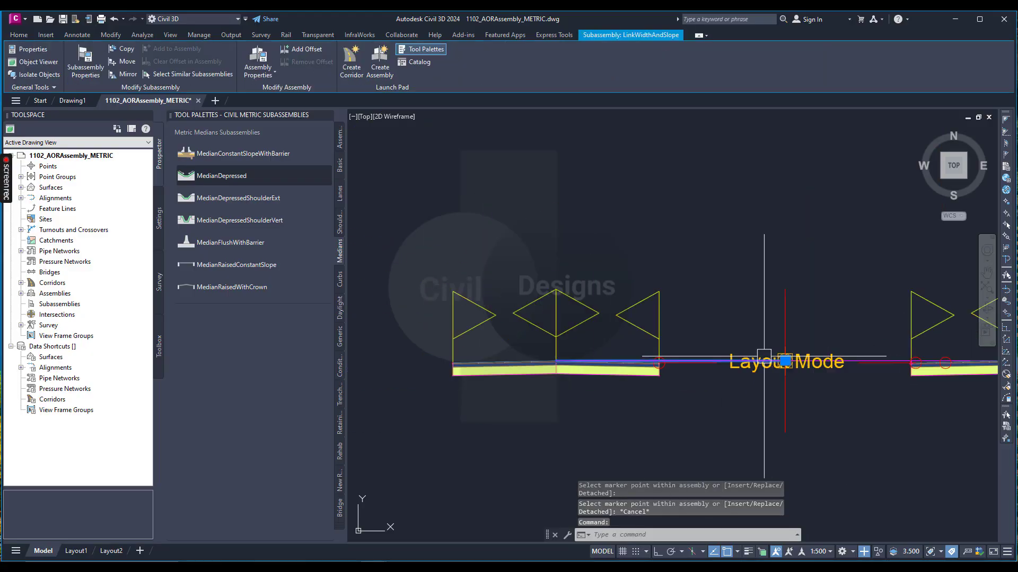
scroll(850, 360, up, 5)
key(Escape)
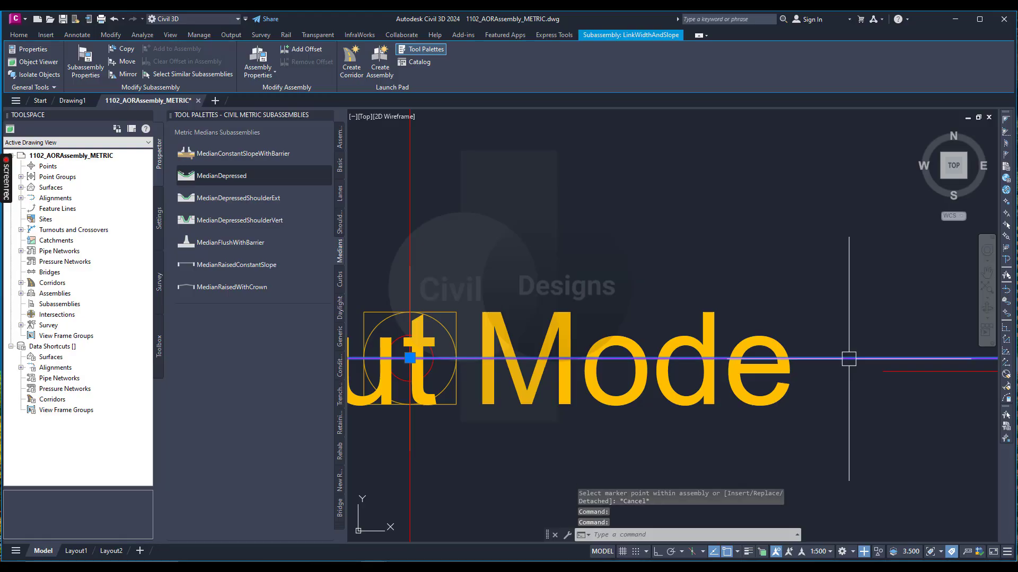
scroll(736, 392, down, 3)
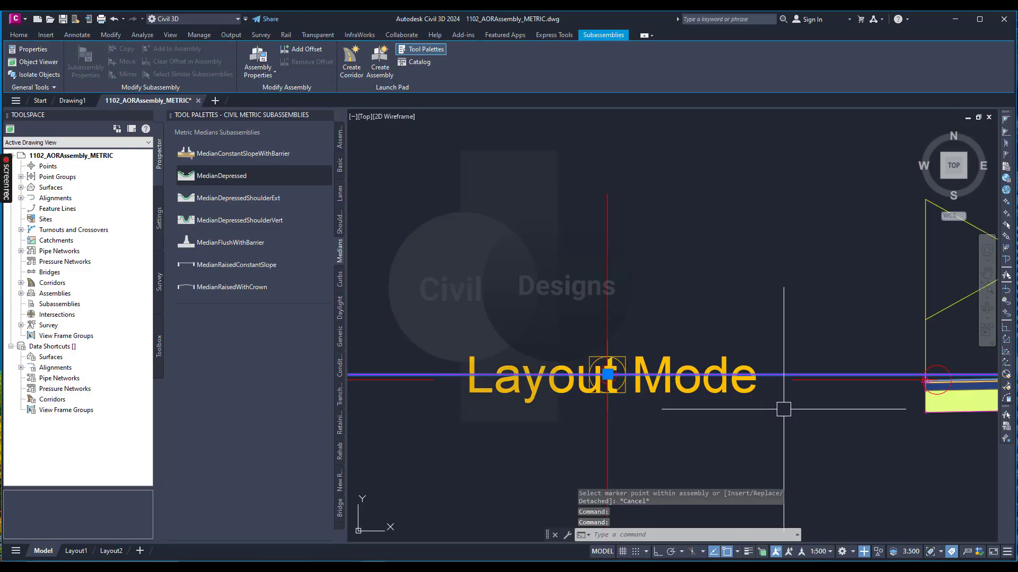
scroll(790, 405, down, 2)
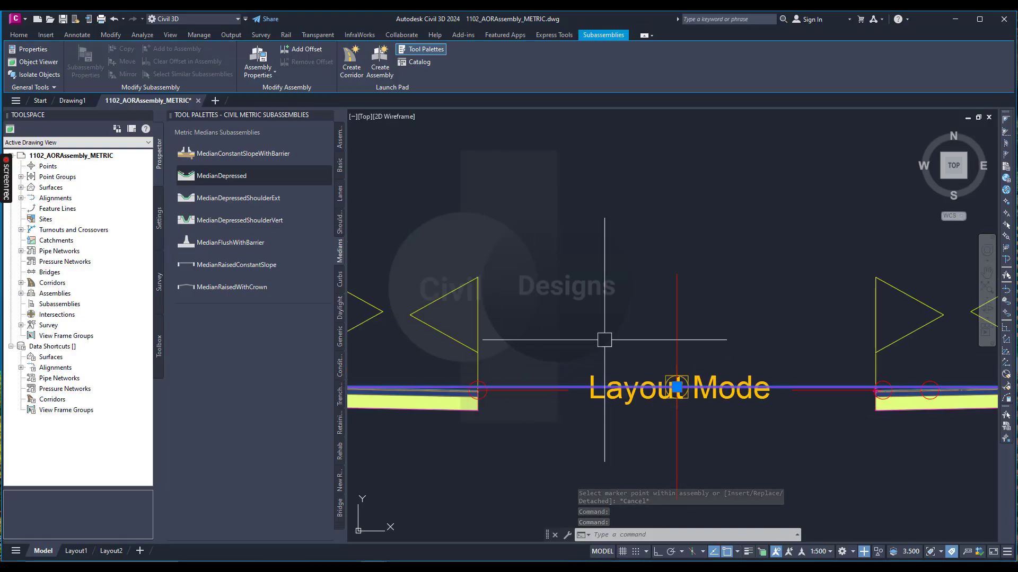
click(35, 48)
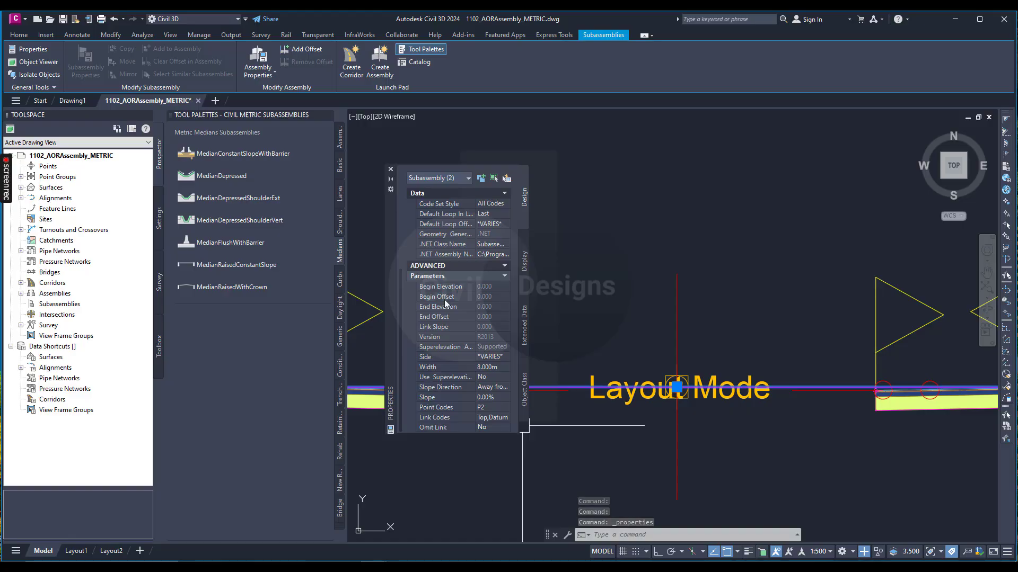
click(483, 427)
click(482, 427)
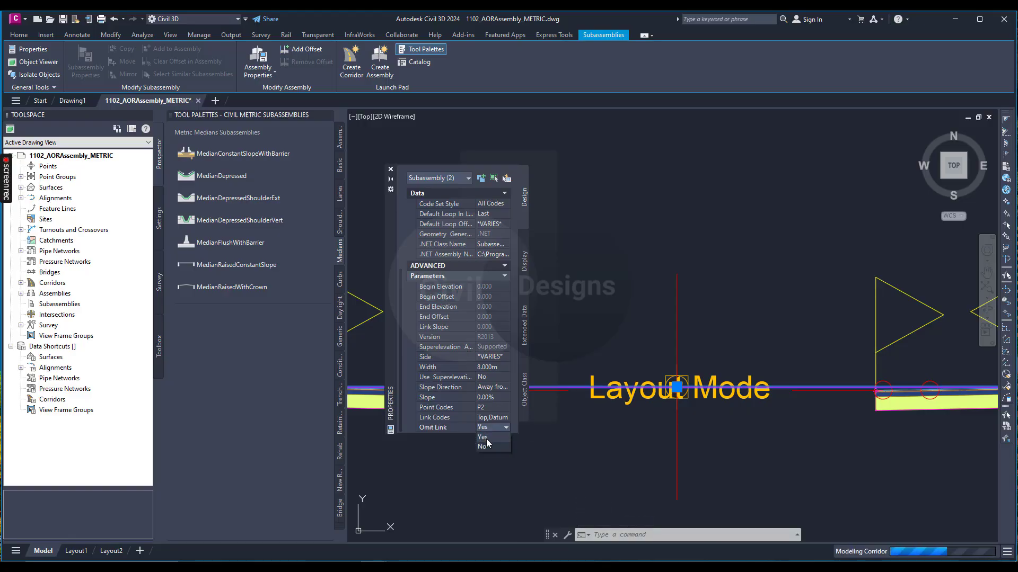
click(482, 437)
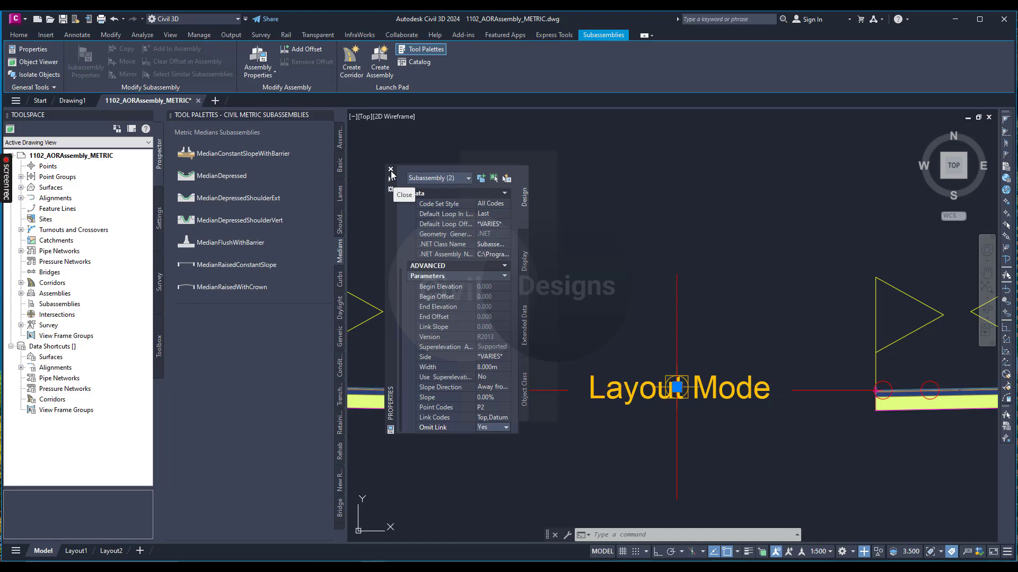
click(391, 171)
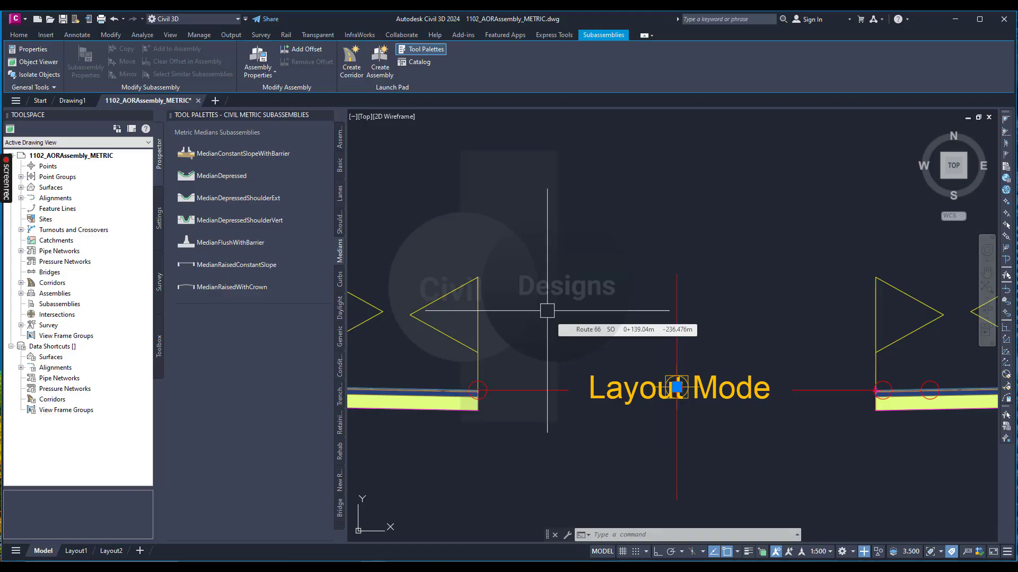
key(Escape)
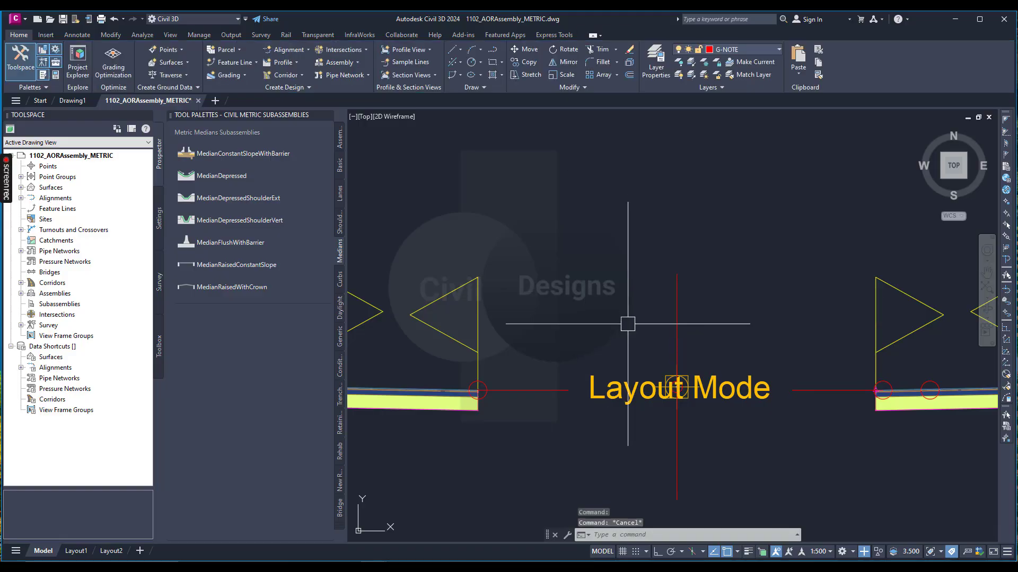
- Attach a ShoulderExtendAll subassembly with Side set to Right to the top marker at the right roadway's outer edge
scroll(542, 345, down, 3)
scroll(543, 392, down, 2)
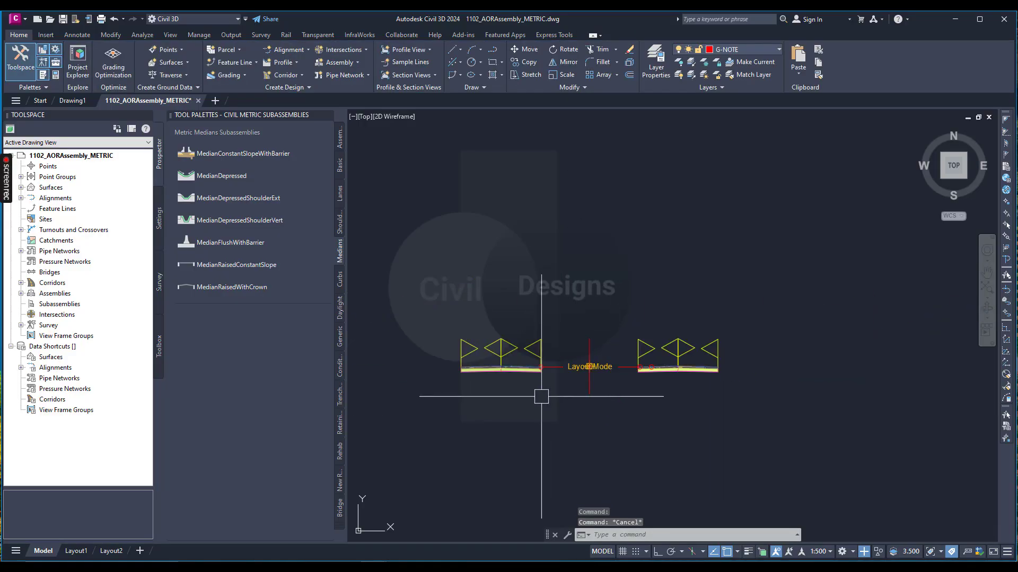
click(341, 228)
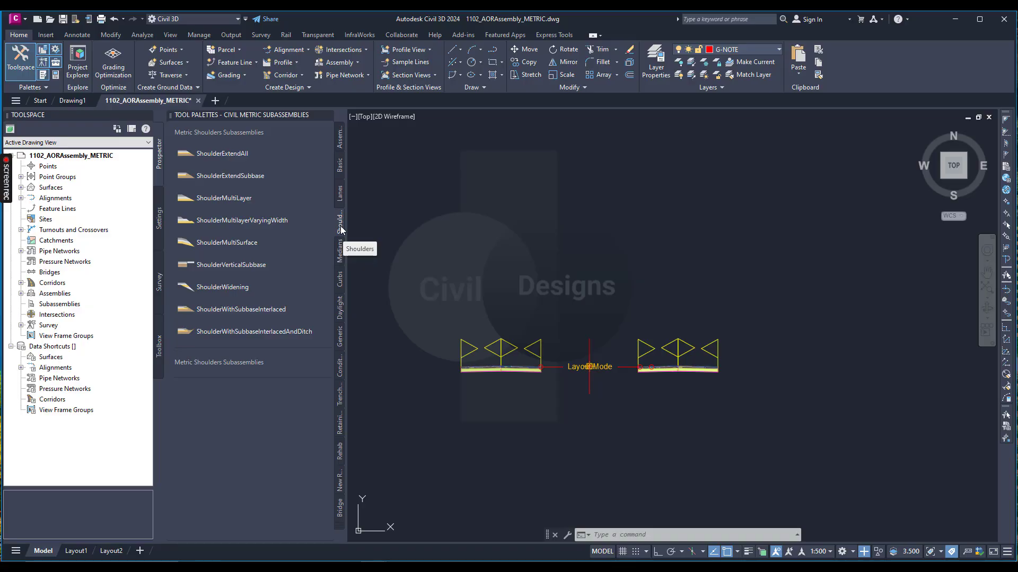
click(234, 154)
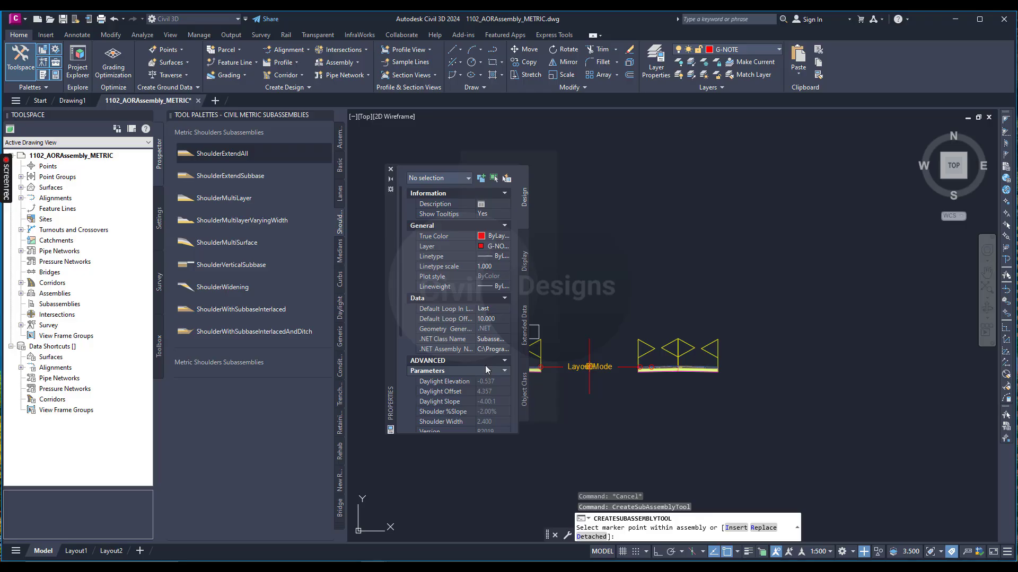
scroll(470, 394, down, 5)
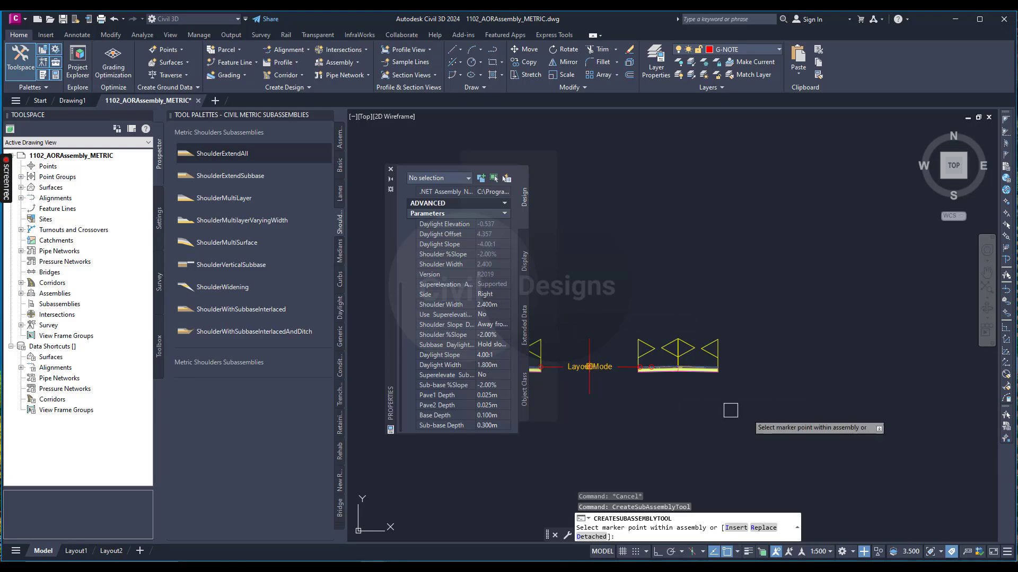
scroll(675, 365, up, 5)
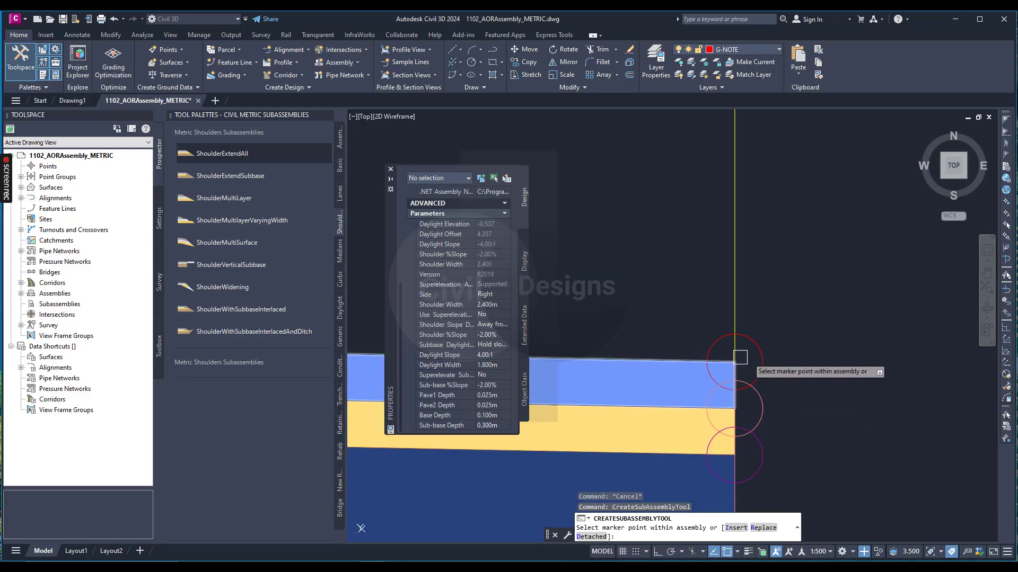
scroll(766, 352, down, 3)
scroll(821, 325, down, 3)
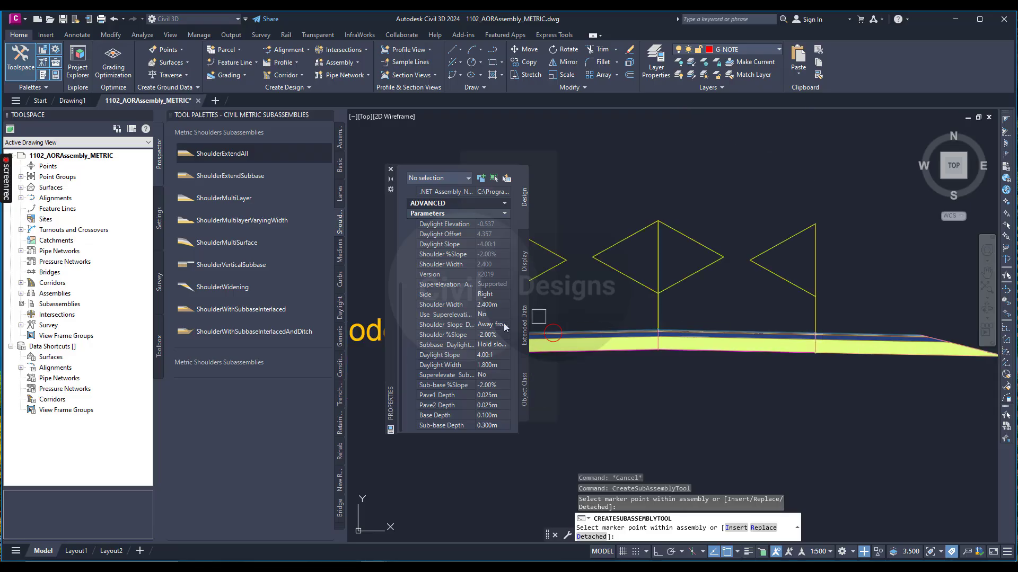
- Attach a ShoulderExtendAll with Side set to Left to the marker at the left roadway's outer edge and end the command
click(500, 295)
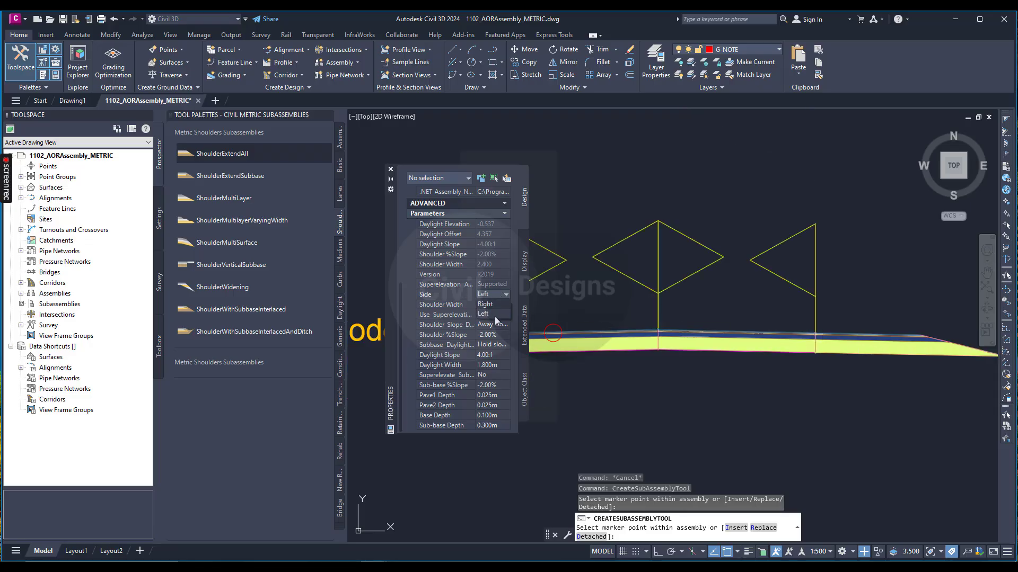
click(495, 317)
scroll(827, 419, down, 3)
scroll(786, 350, up, 5)
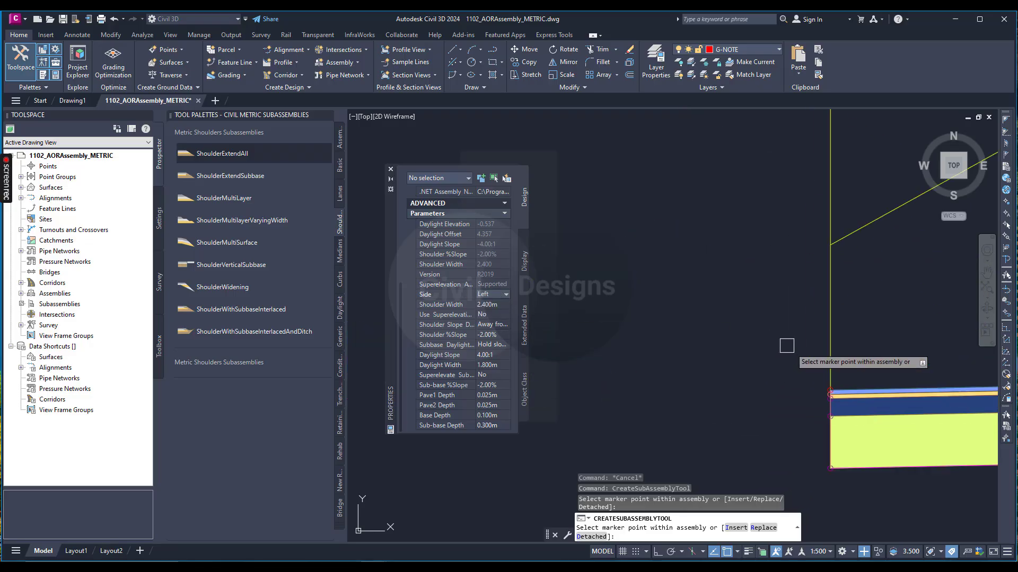
scroll(815, 365, up, 5)
click(888, 507)
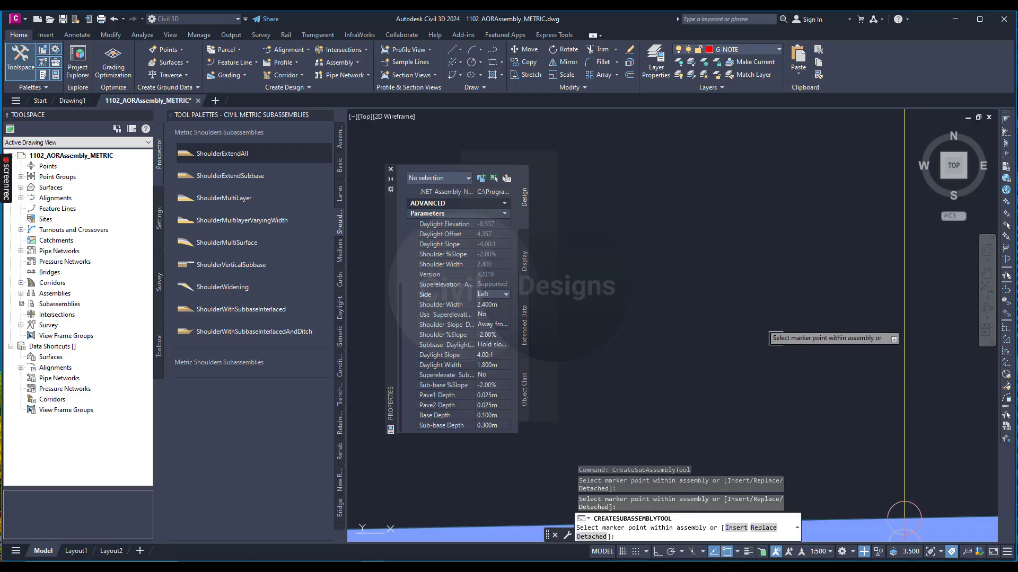
scroll(763, 333, down, 5)
key(Escape)
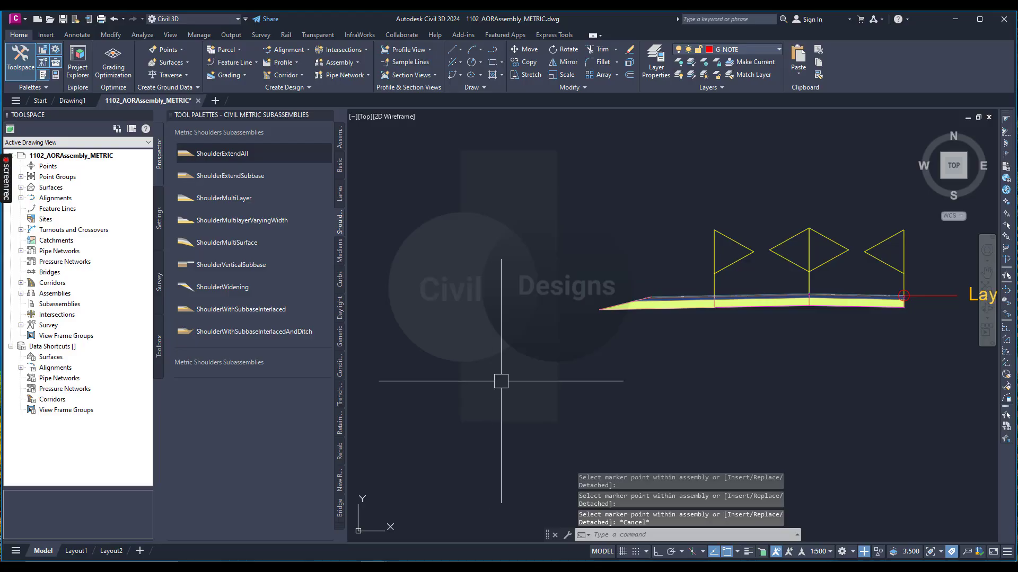
- Select the Route 66 alignment along the middle of the existing corridor and close the subassembly tool palettes
scroll(503, 384, down, 4)
scroll(524, 408, up, 2)
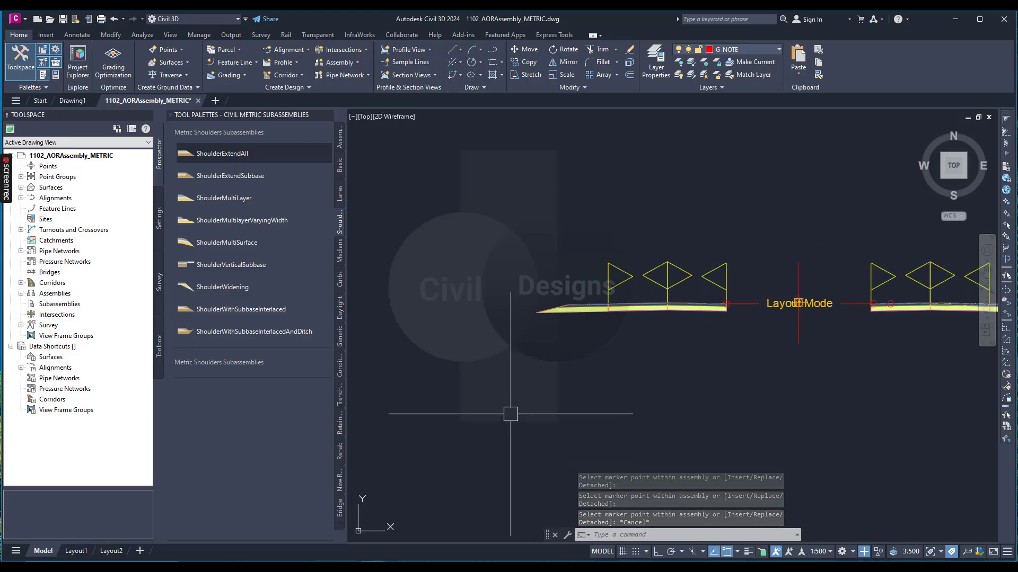
scroll(510, 414, down, 2)
scroll(718, 391, up, 2)
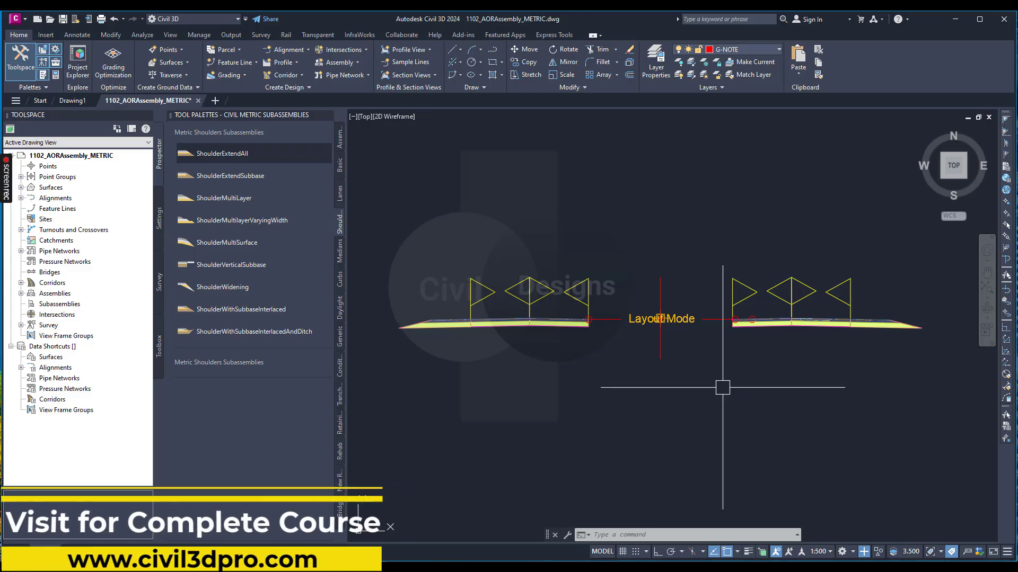
scroll(763, 363, down, 8)
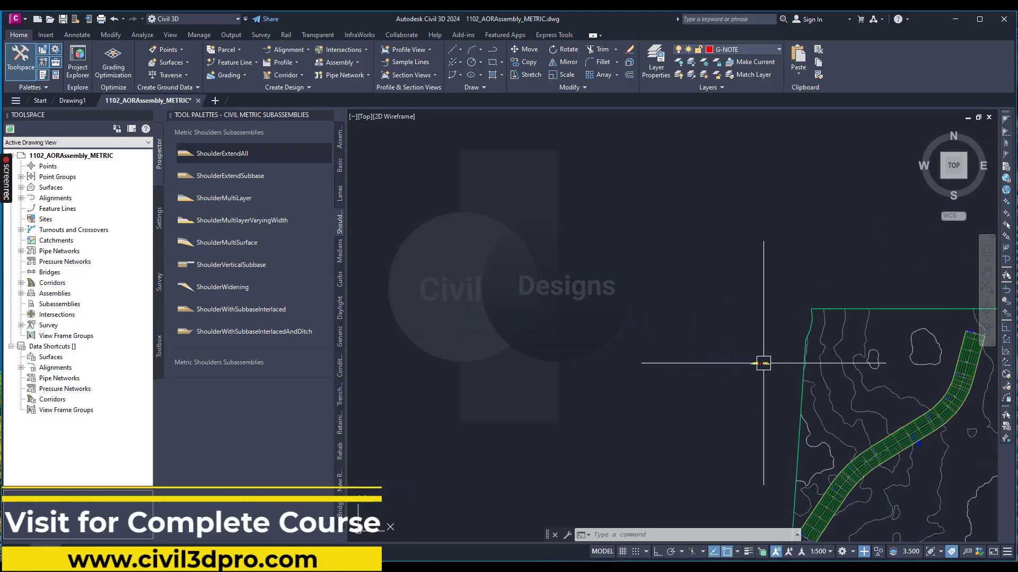
scroll(763, 363, down, 2)
scroll(856, 358, up, 5)
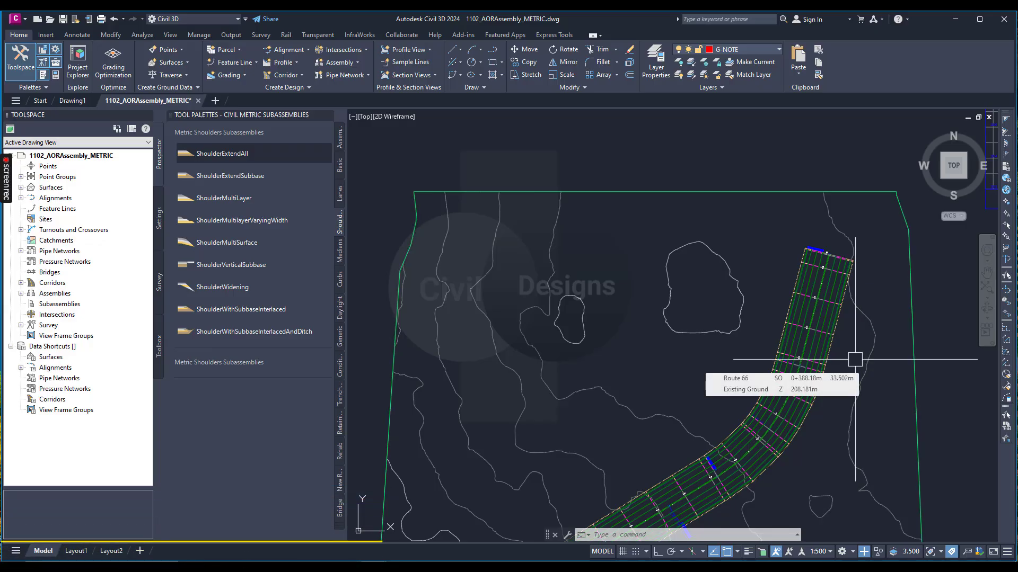
mouse_move(839, 345)
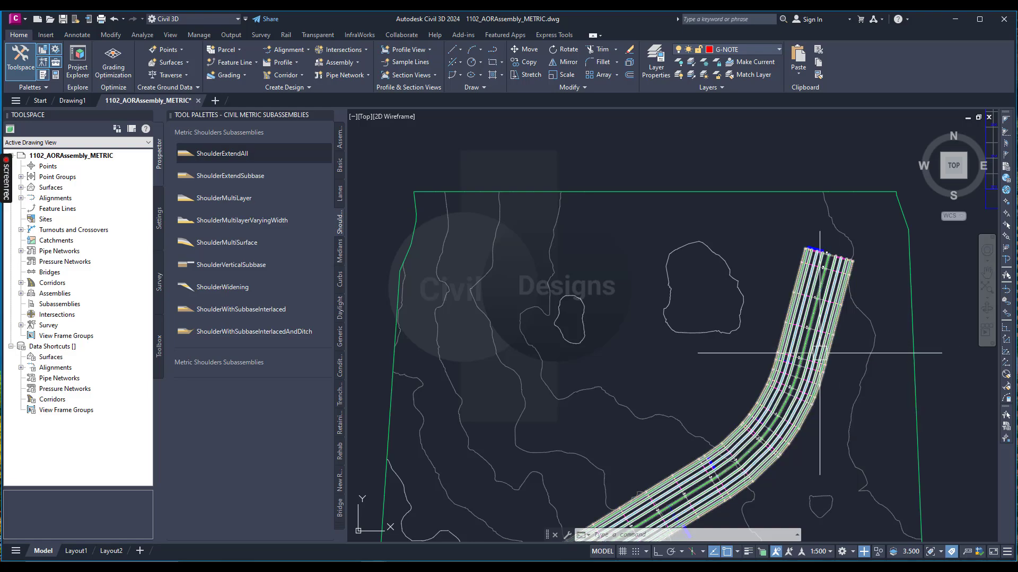
scroll(803, 345, up, 6)
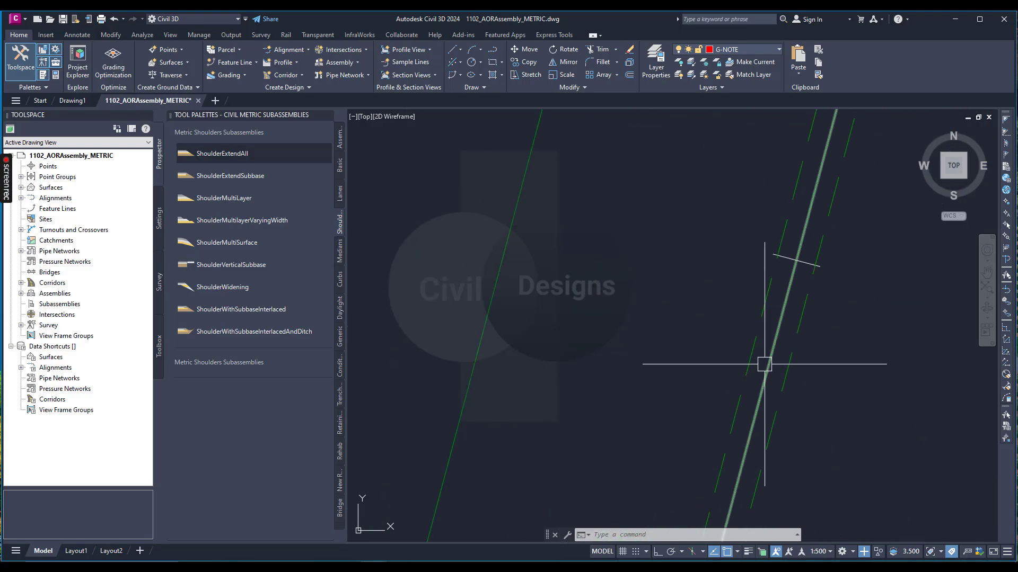
click(763, 364)
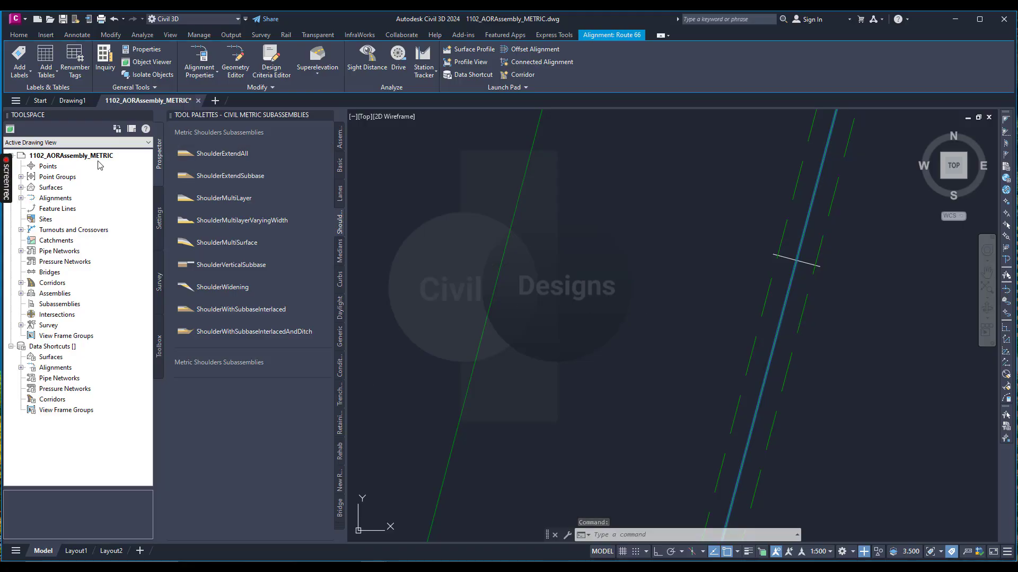
click(327, 115)
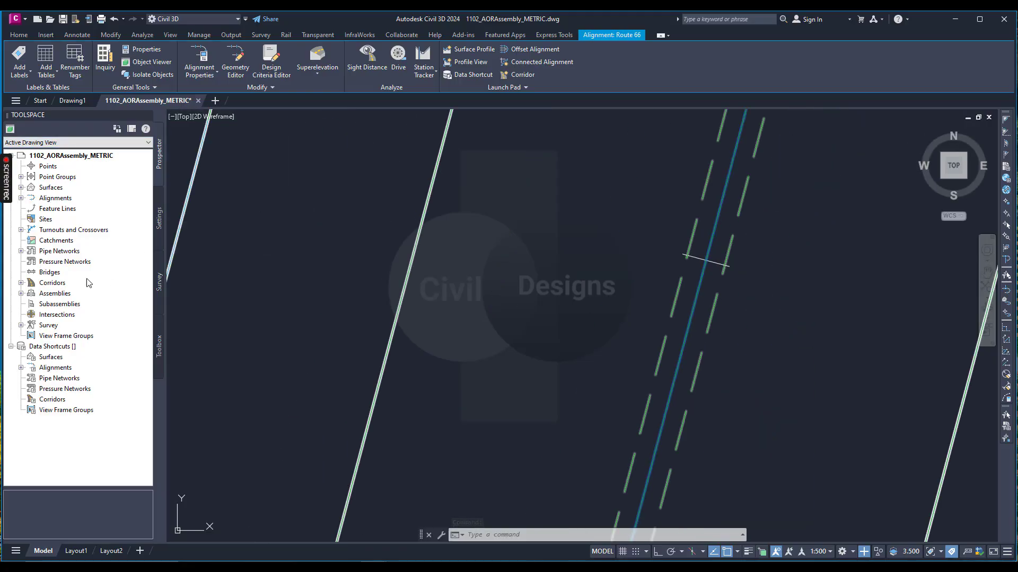
- Examine the drawing's centerline alignments in the project tree and the selected Route 66 alignment within the corridor
click(22, 198)
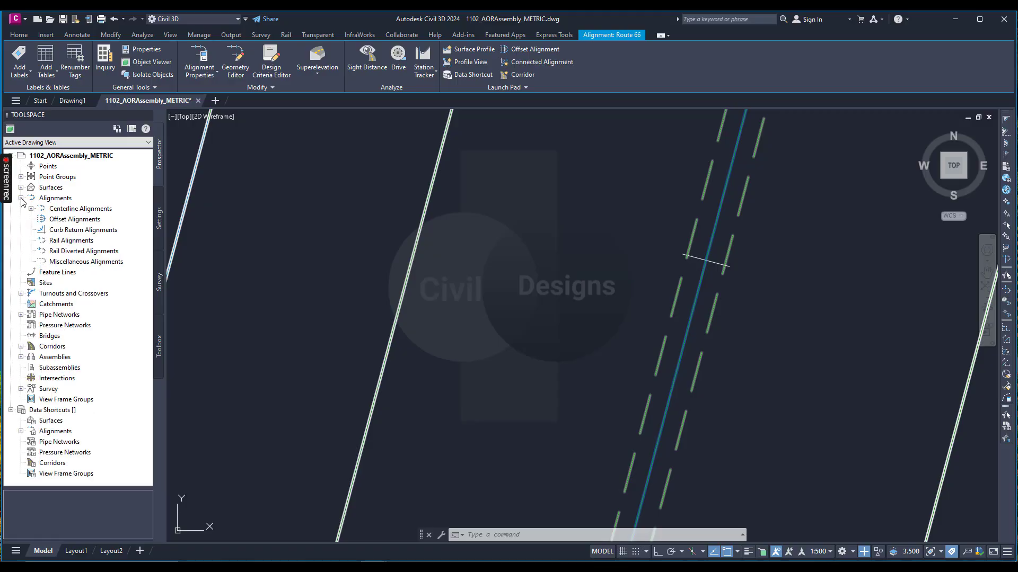
click(32, 209)
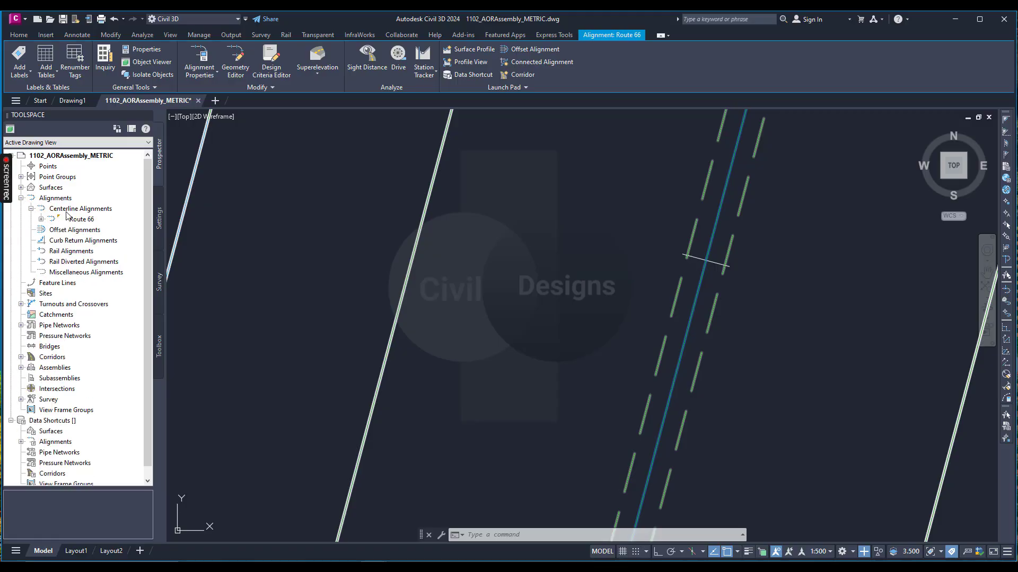
click(21, 198)
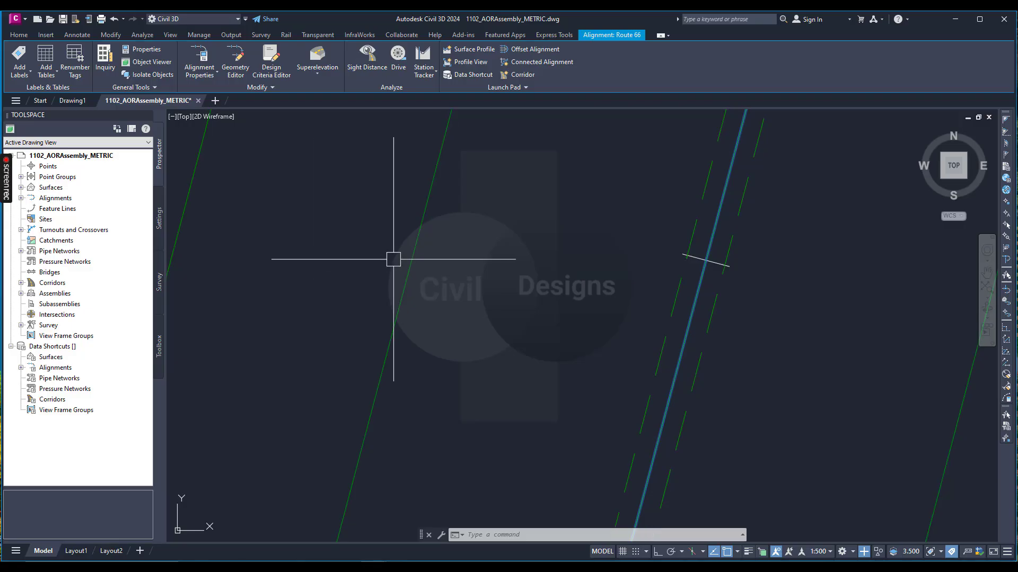
scroll(505, 330, down, 5)
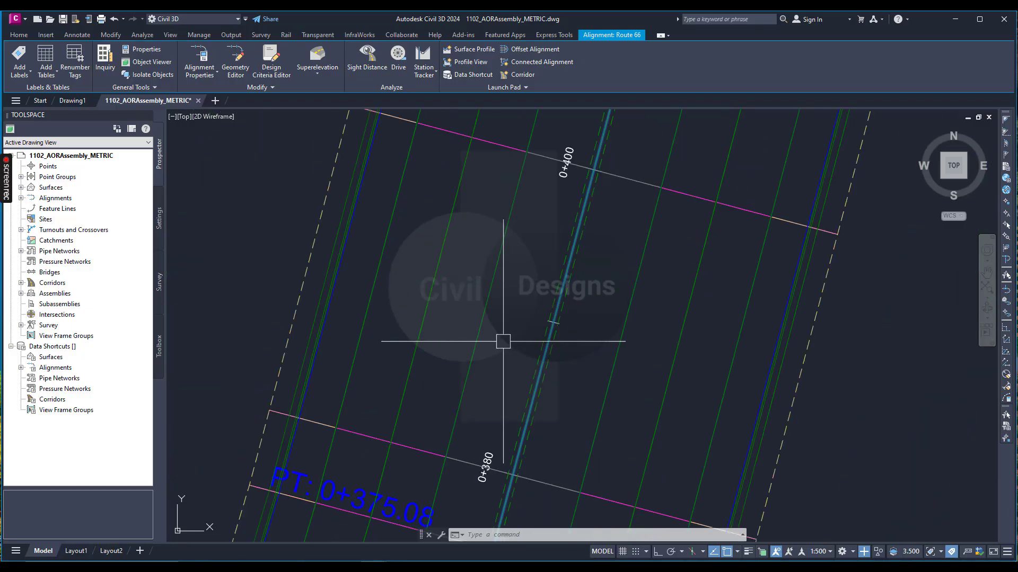
scroll(503, 342, down, 2)
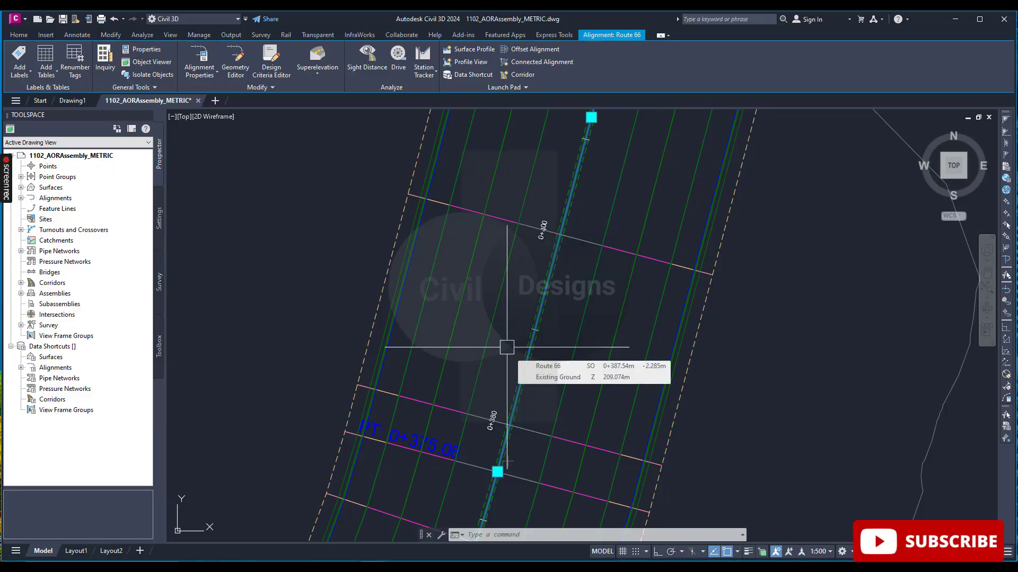
- Start calculating superelevation for the Route 66 alignment, using a Divided Crowned with Median roadway pivoted at Inside Of Curve with the Distorted Median treatment
click(317, 74)
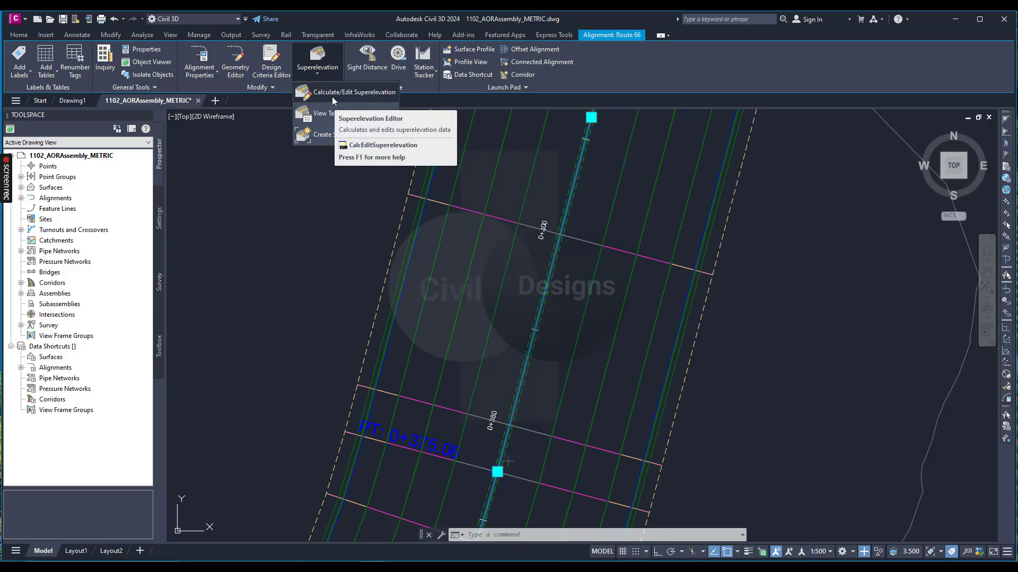
click(333, 95)
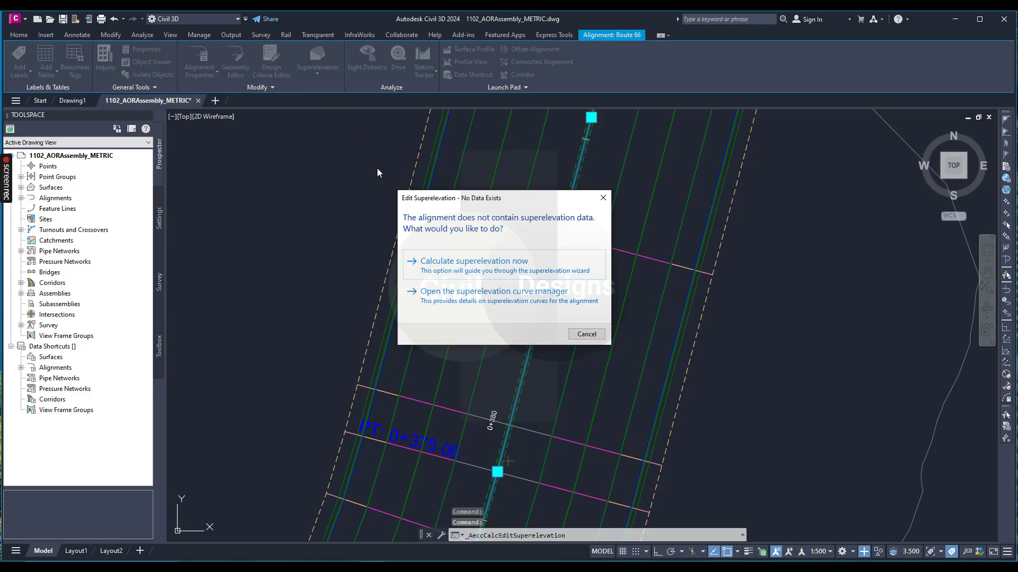
click(477, 272)
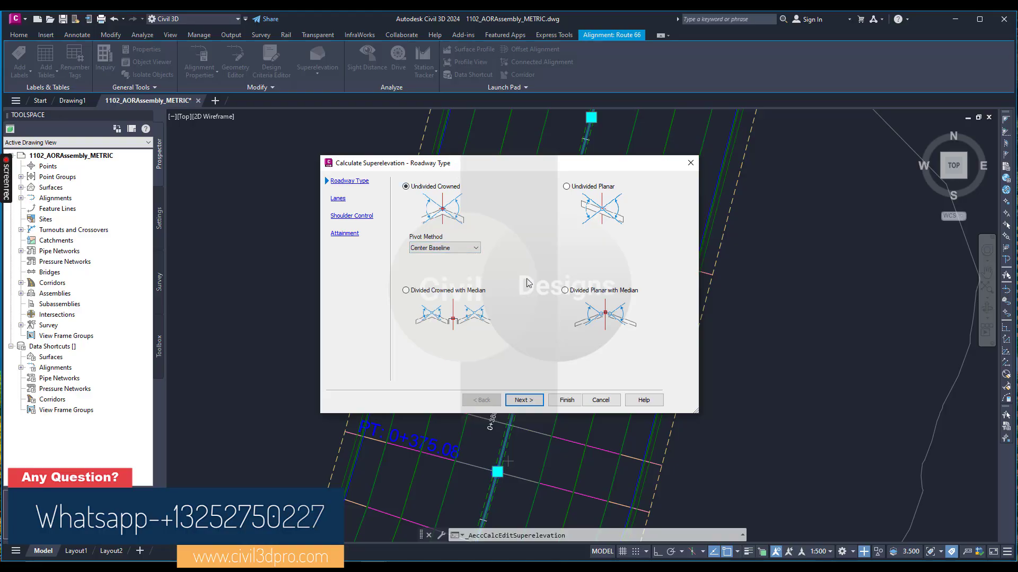
click(405, 293)
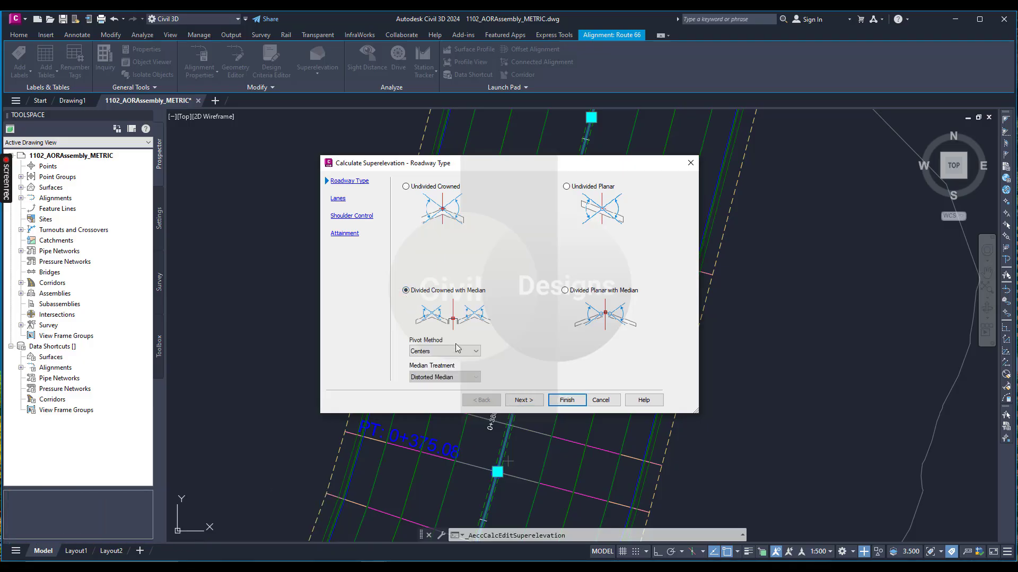
click(443, 353)
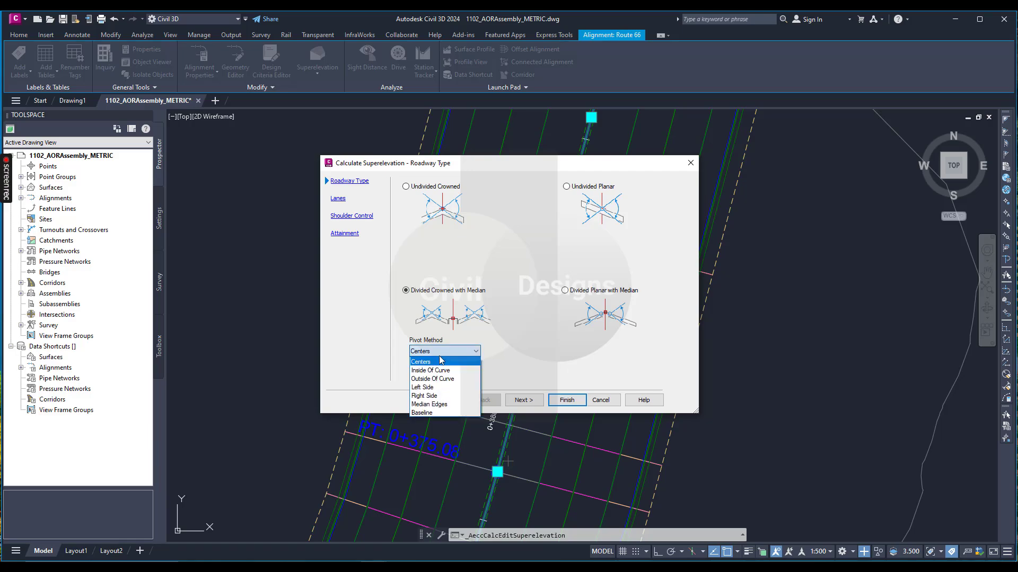
click(434, 370)
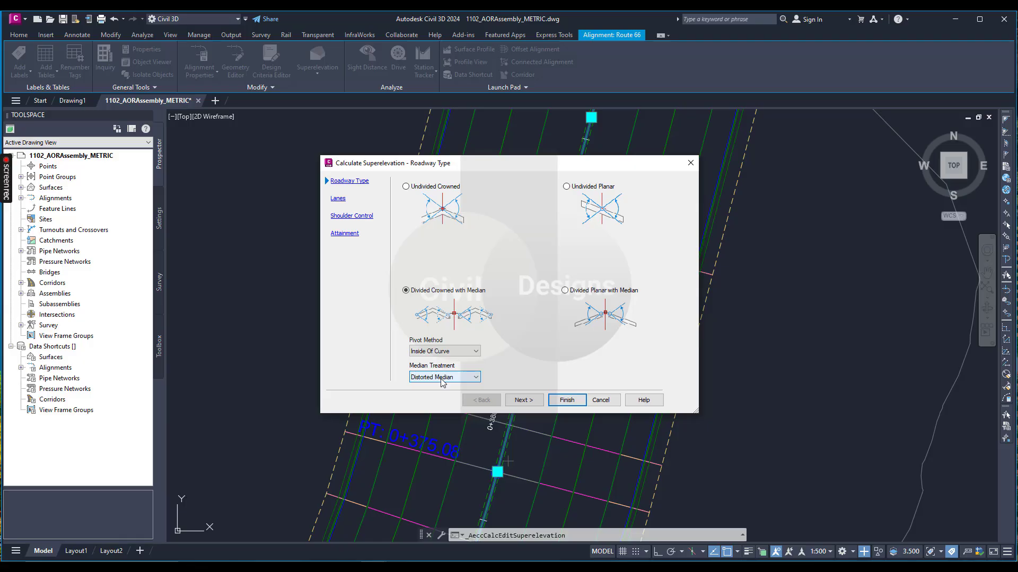
click(533, 401)
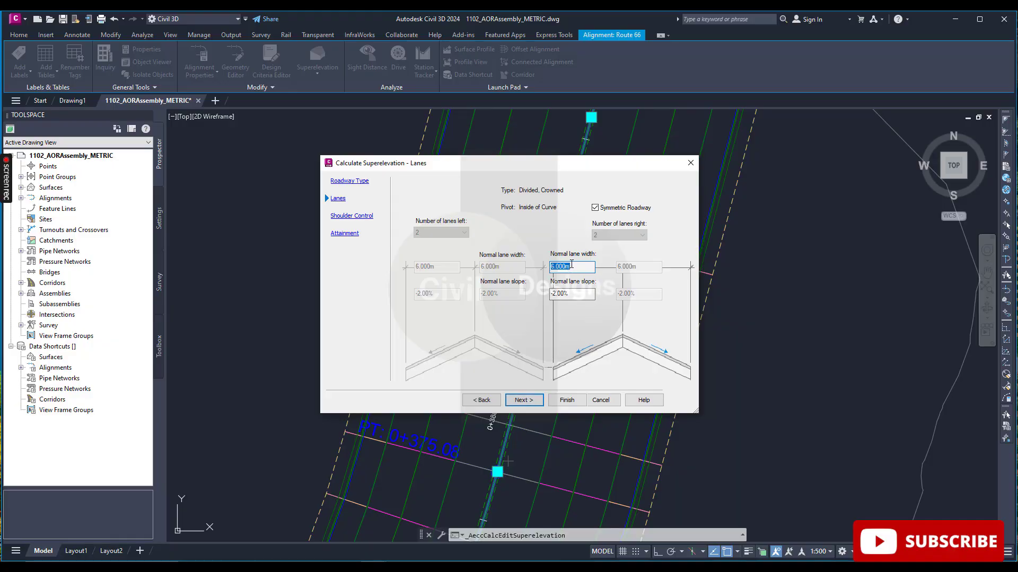
- Set the normal lane width to 4 m for the symmetric roadway and accept the default shoulder control settings
text(4)
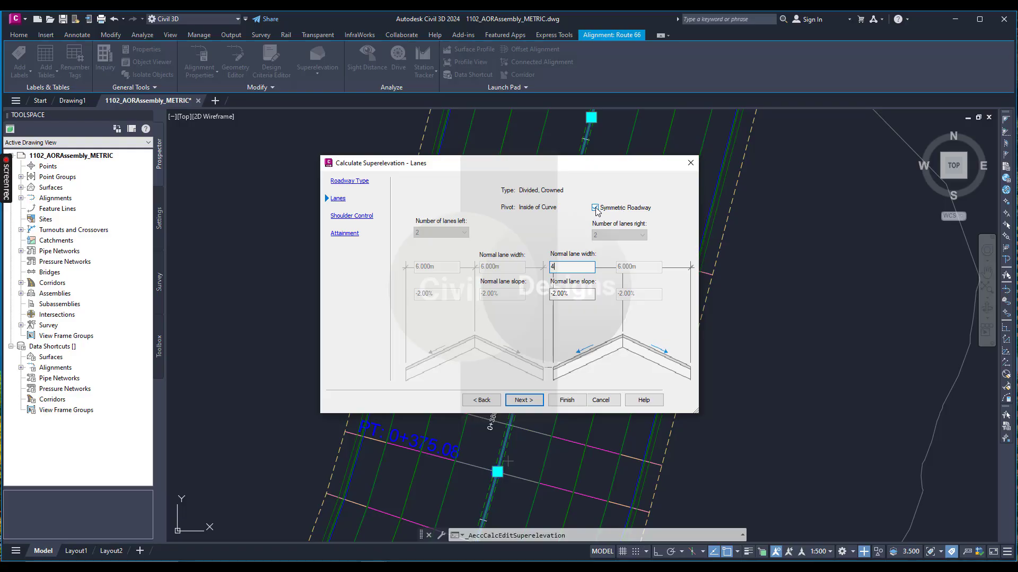
click(524, 401)
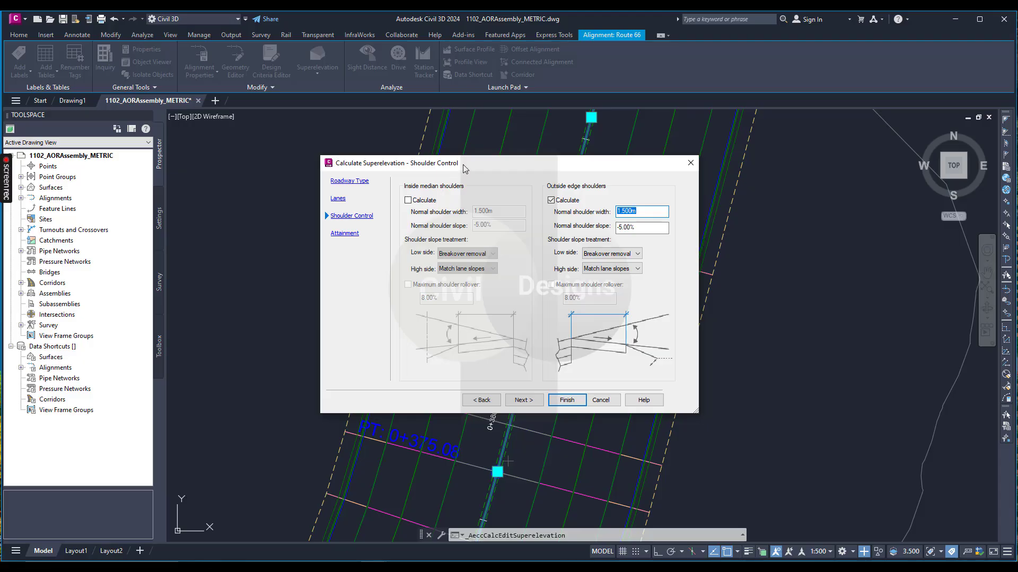
click(531, 402)
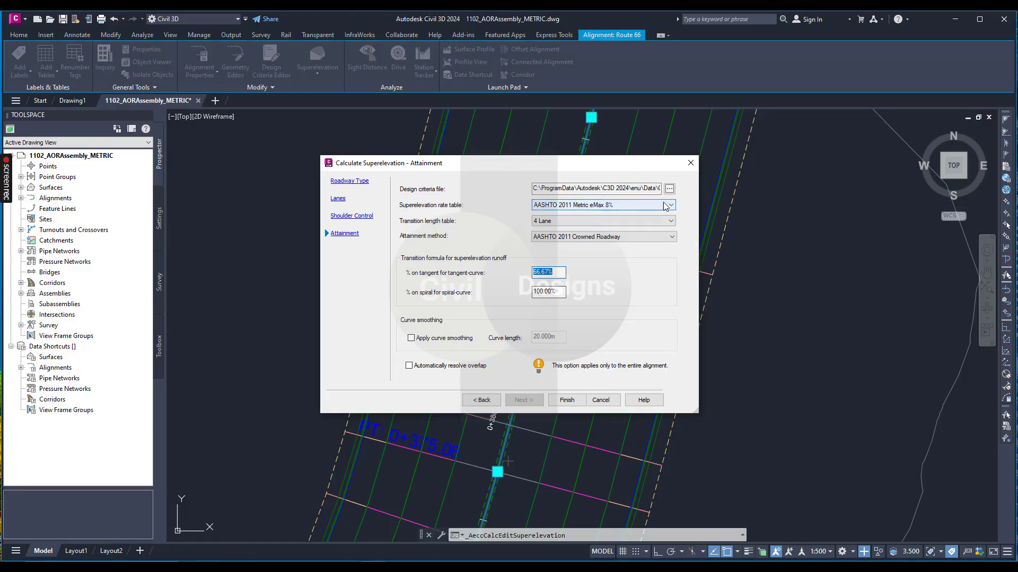
- Load _Autodesk Civil 3D Metric (2011) Roadway Design Standards as the design criteria file for superelevation attainment
click(669, 189)
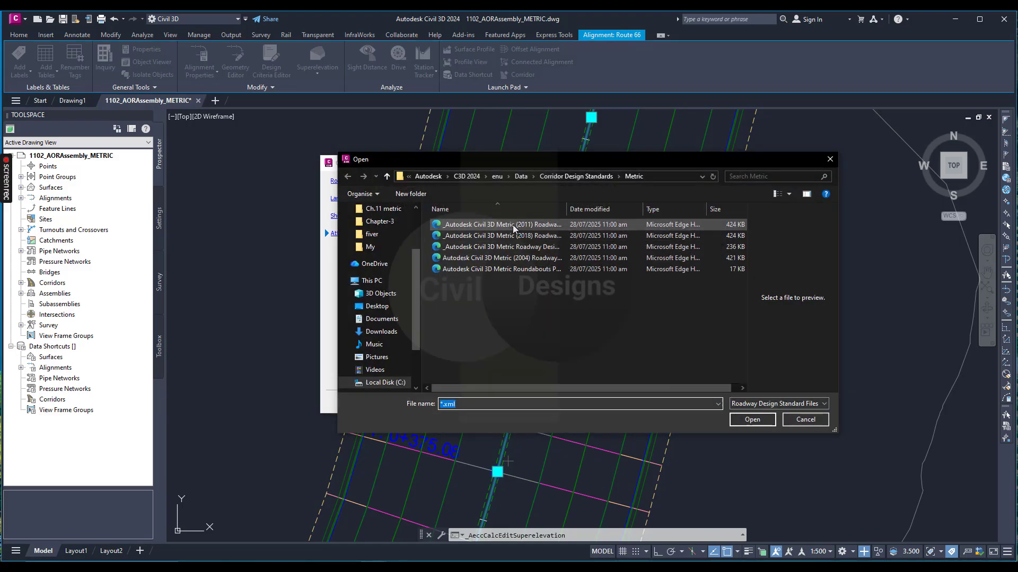
click(513, 227)
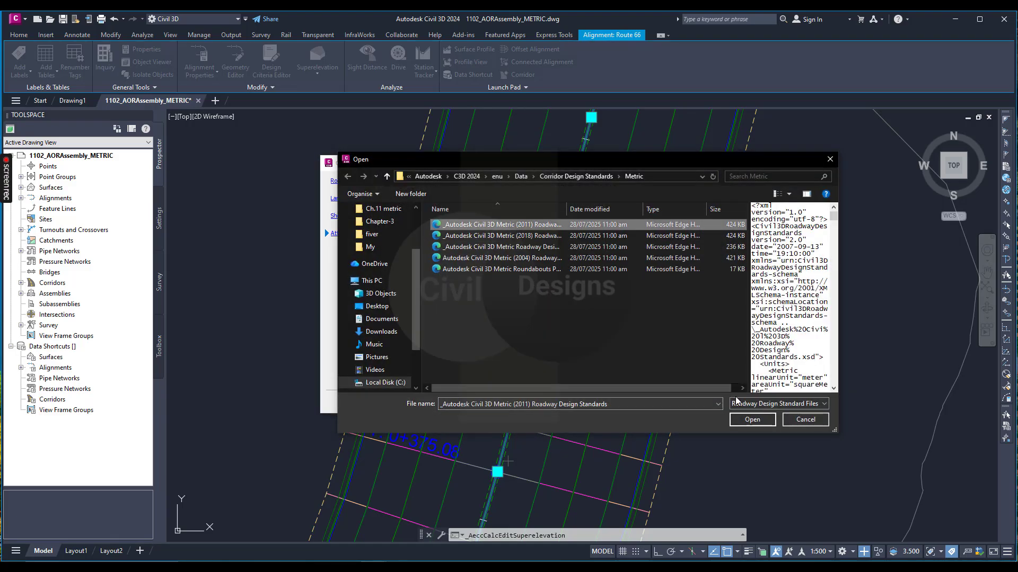
click(751, 420)
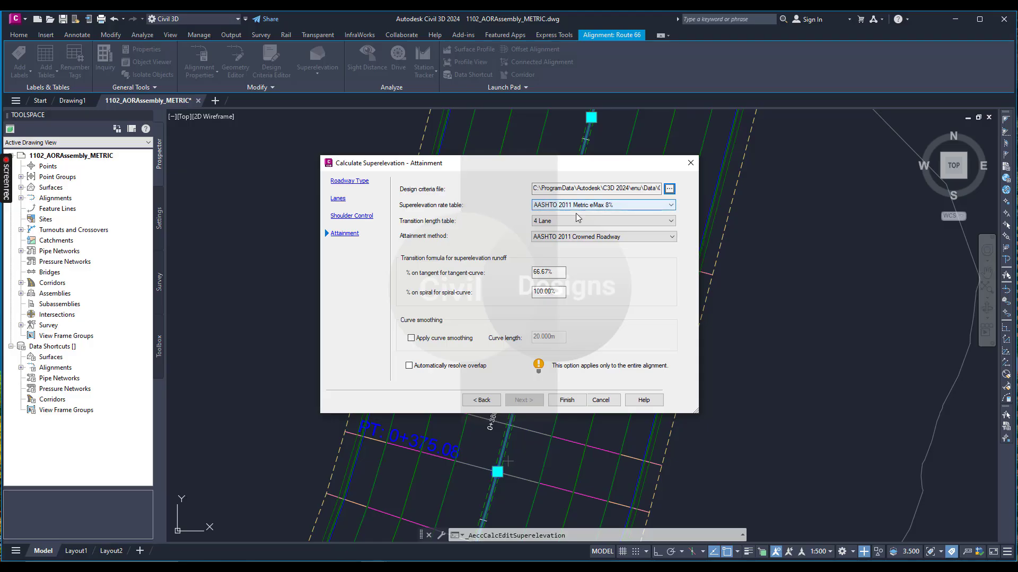
- Finish the superelevation calculation with the AASHTO 2011 Metric eMax 6% rate table and automatic overlap resolution, and close the resulting curve table
click(647, 207)
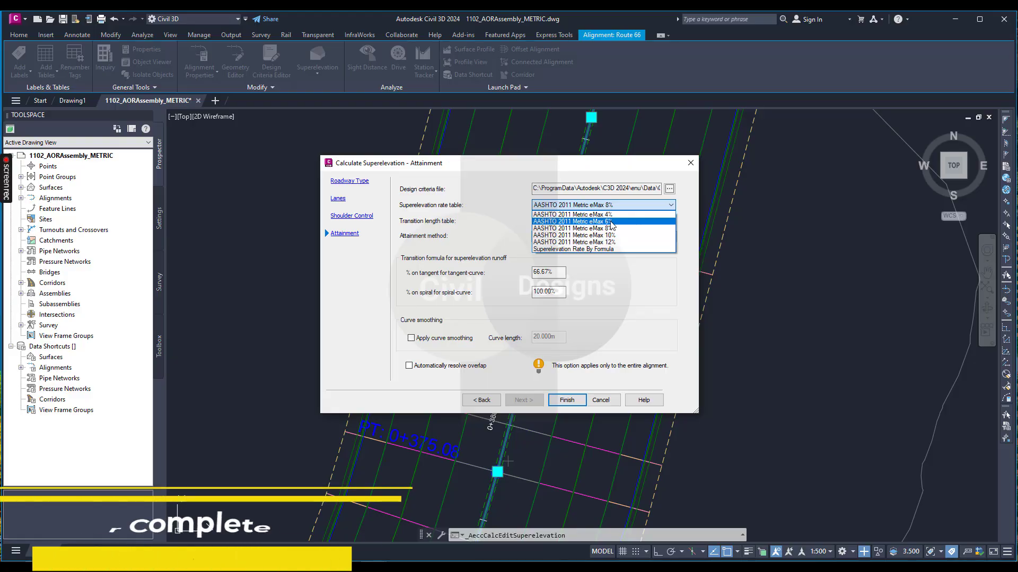
click(611, 222)
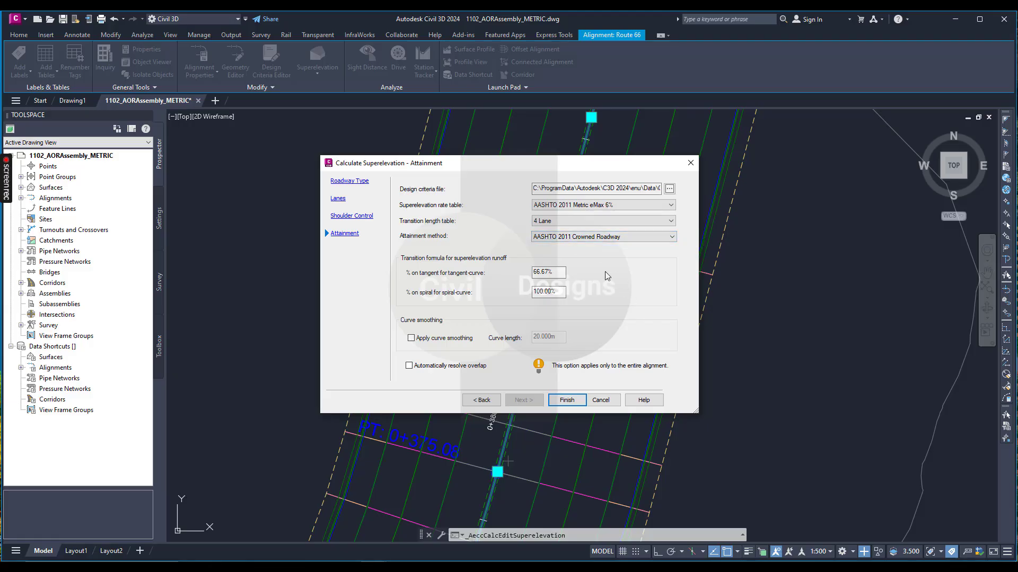
click(409, 365)
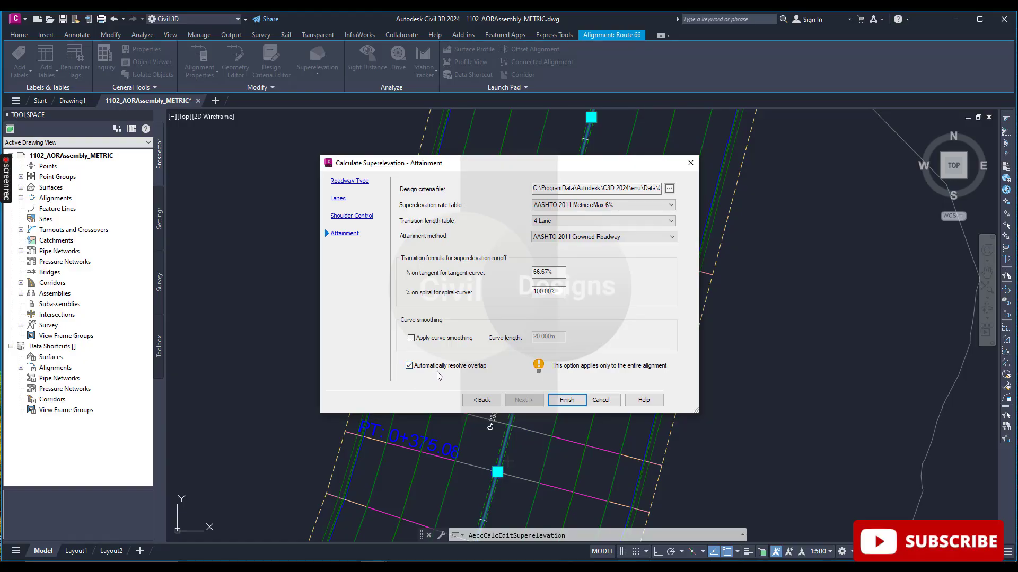
click(567, 400)
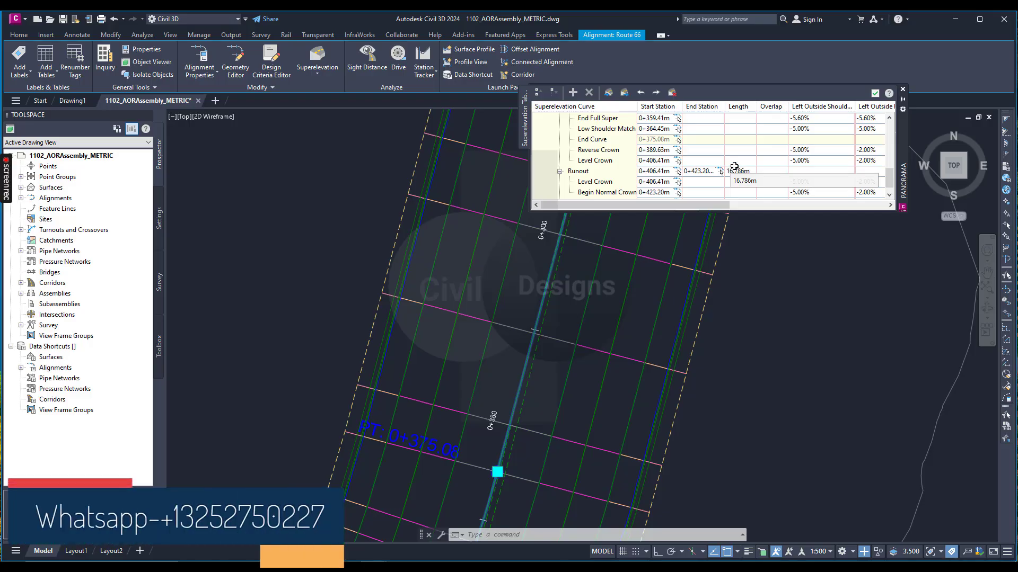
click(874, 94)
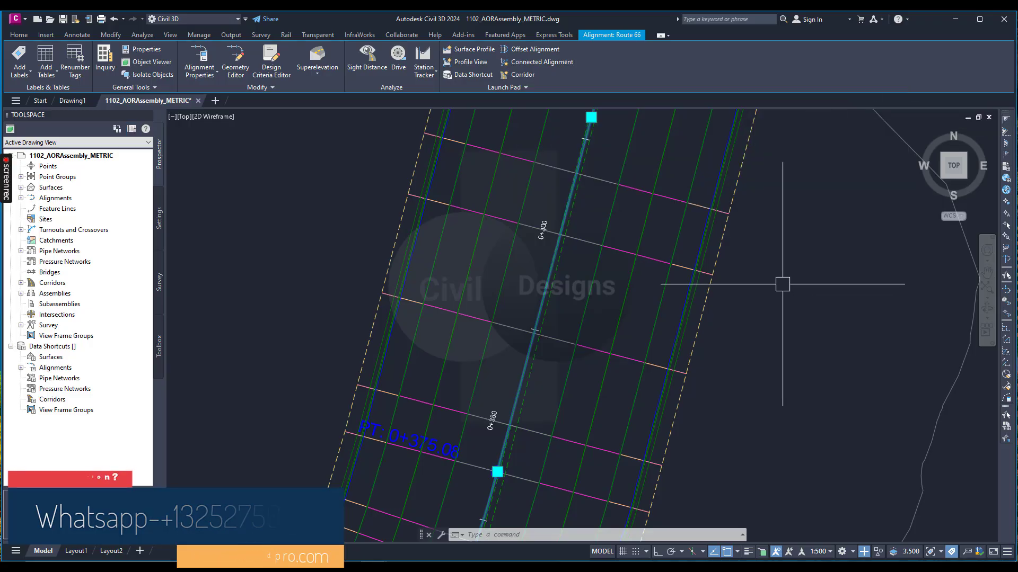
- Rebuild the Route 66 corridor from the project tree so it uses the calculated superelevation
scroll(726, 331, down, 5)
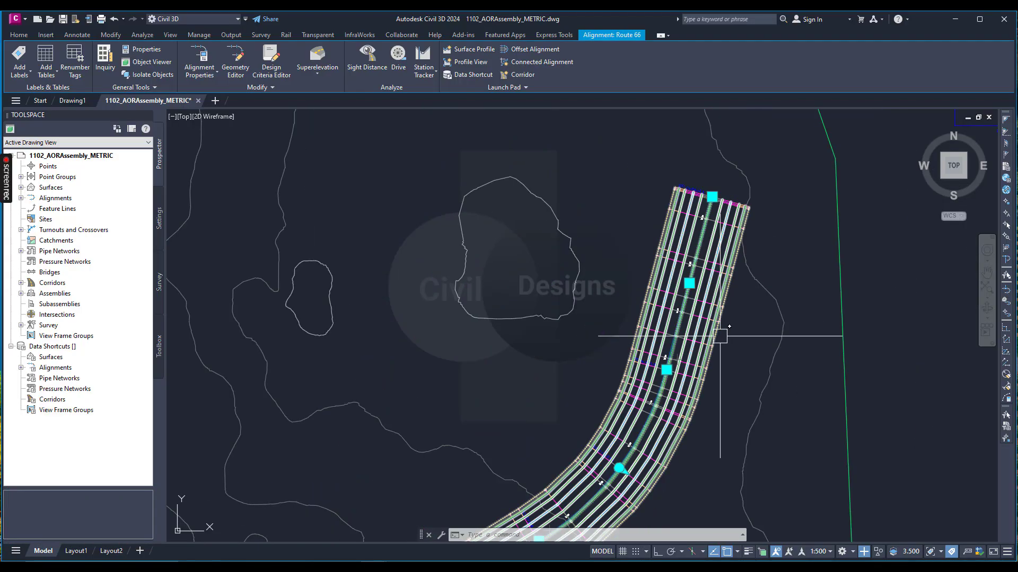
click(20, 283)
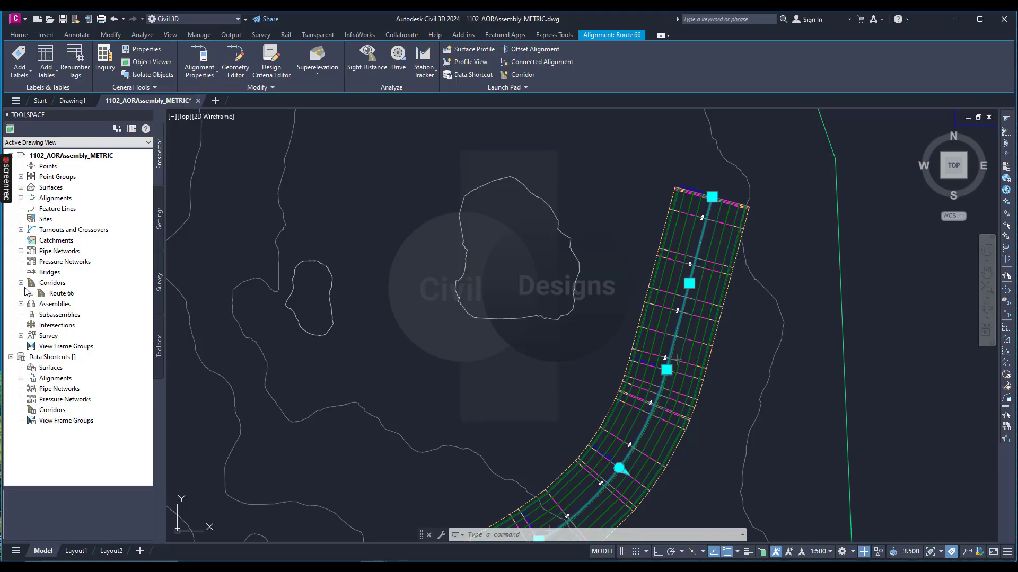
click(60, 294)
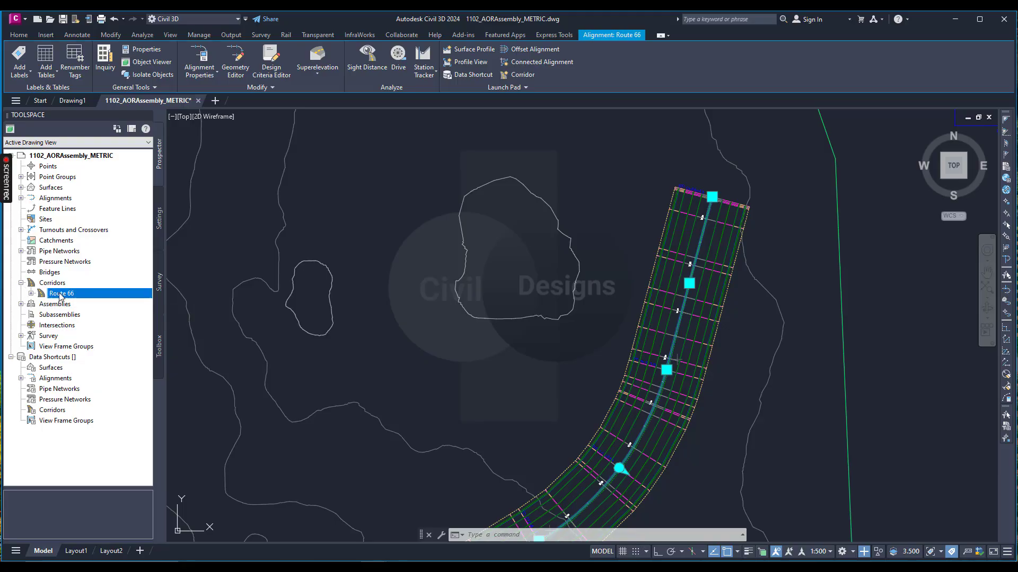
right_click(60, 295)
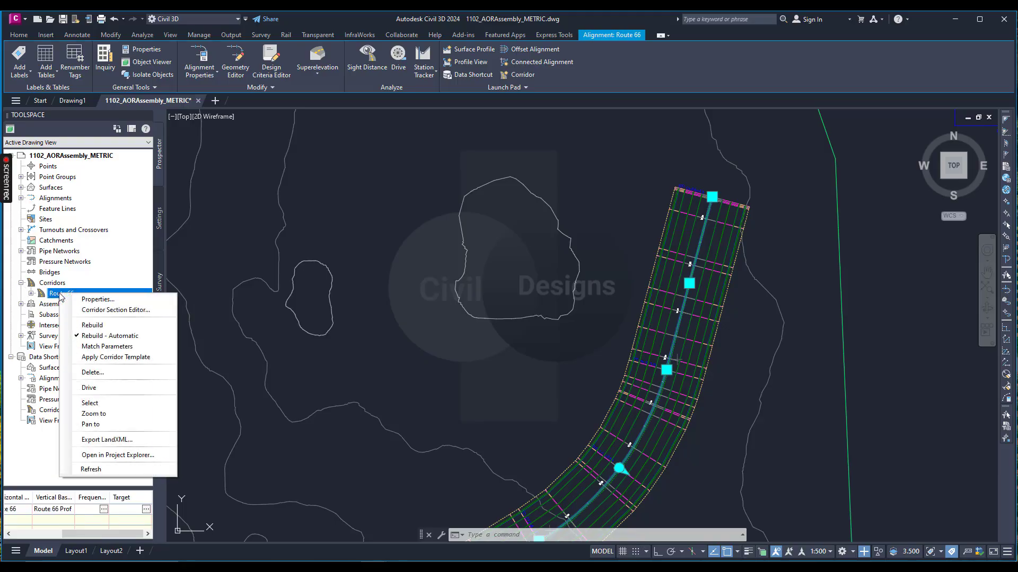
click(88, 325)
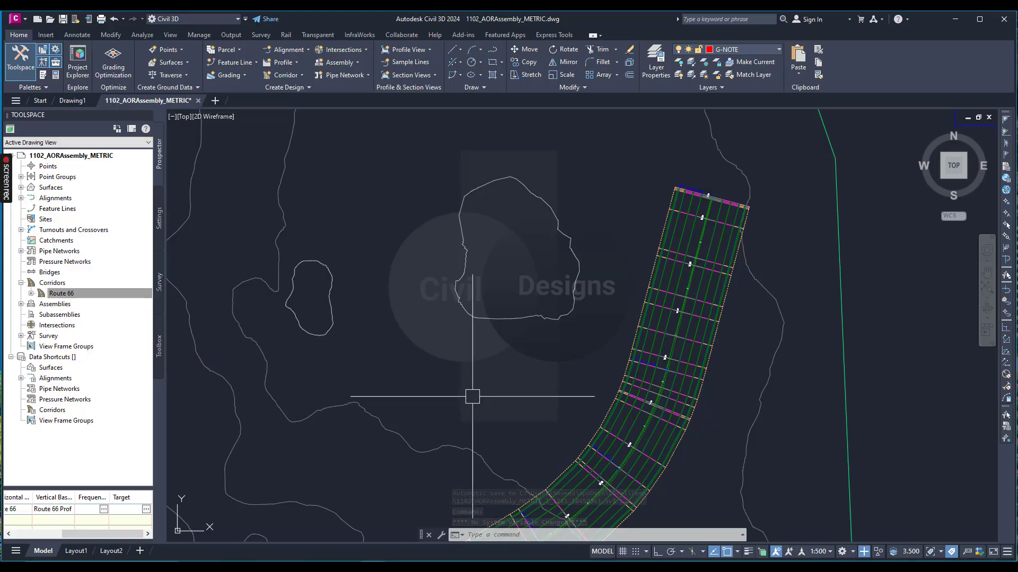
- Select the Route 66 corridor in the drawing and open it in the Section Editor
scroll(689, 381, up, 5)
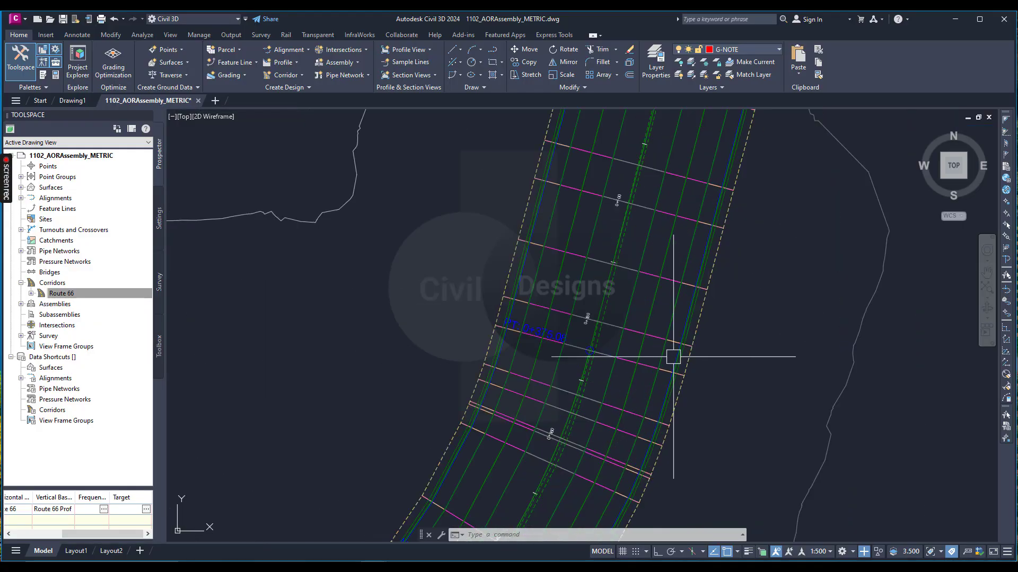
scroll(662, 354, down, 2)
scroll(657, 353, up, 2)
scroll(657, 353, up, 2)
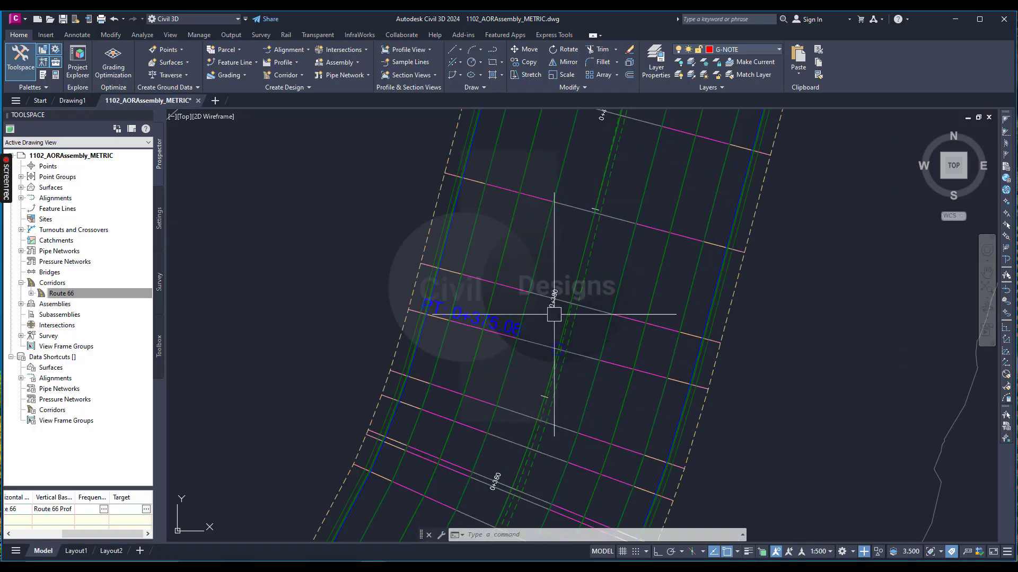
click(500, 265)
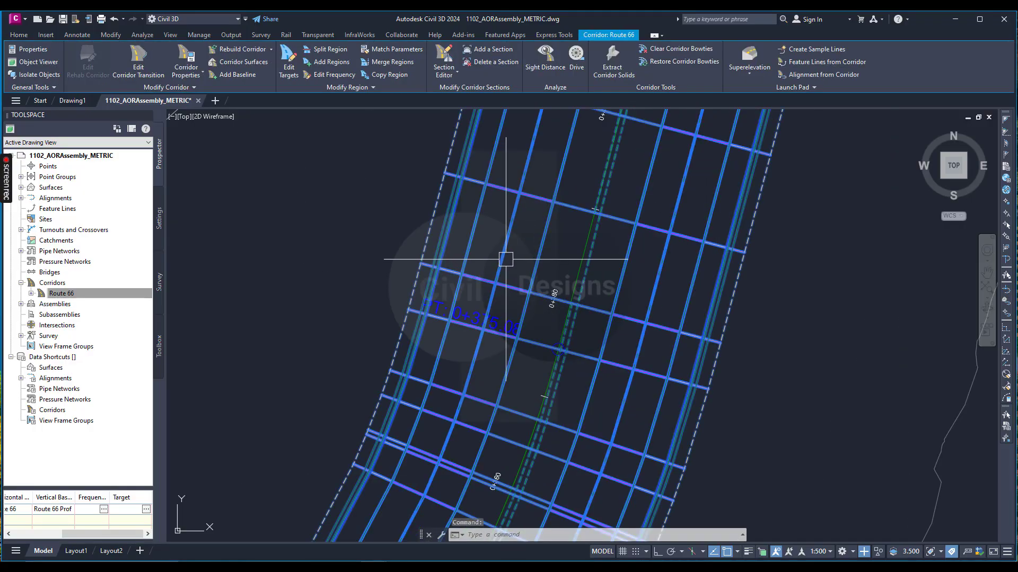
scroll(541, 320, down, 1)
scroll(541, 320, down, 1)
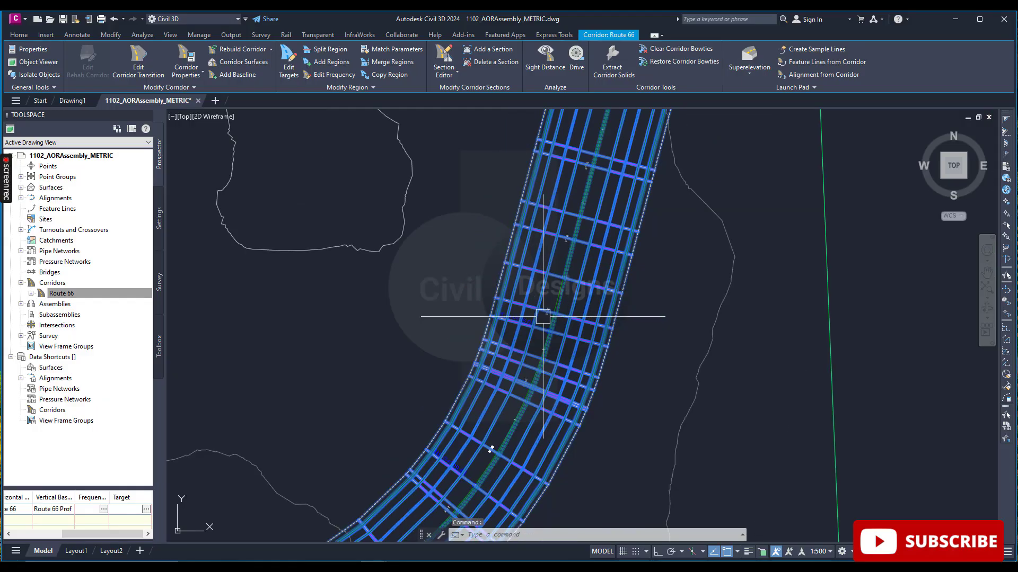
click(444, 59)
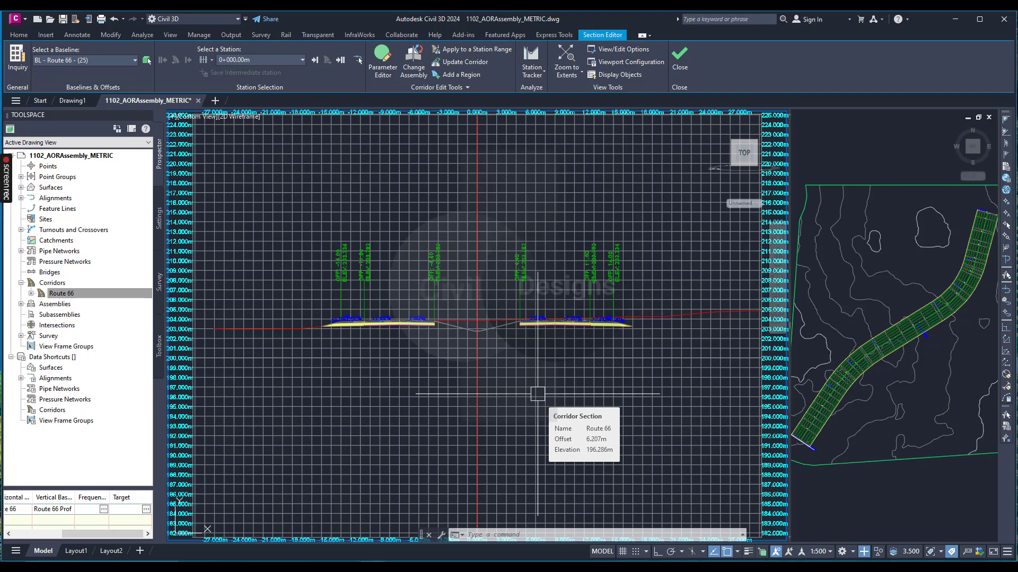
- Step through the corridor sections to station 0+030.43 and examine the lane slopes on both roadways
click(315, 61)
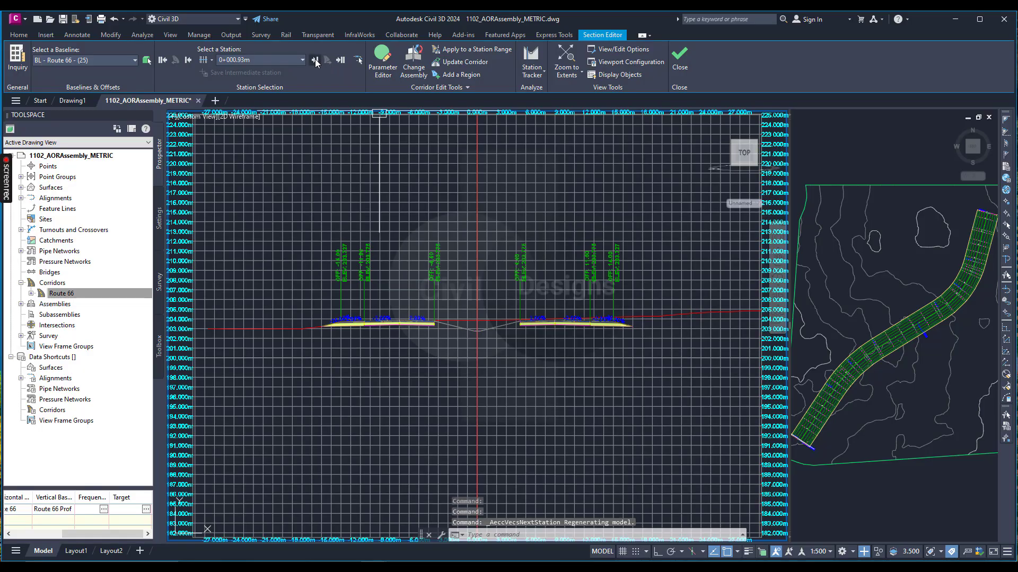
click(315, 62)
click(316, 62)
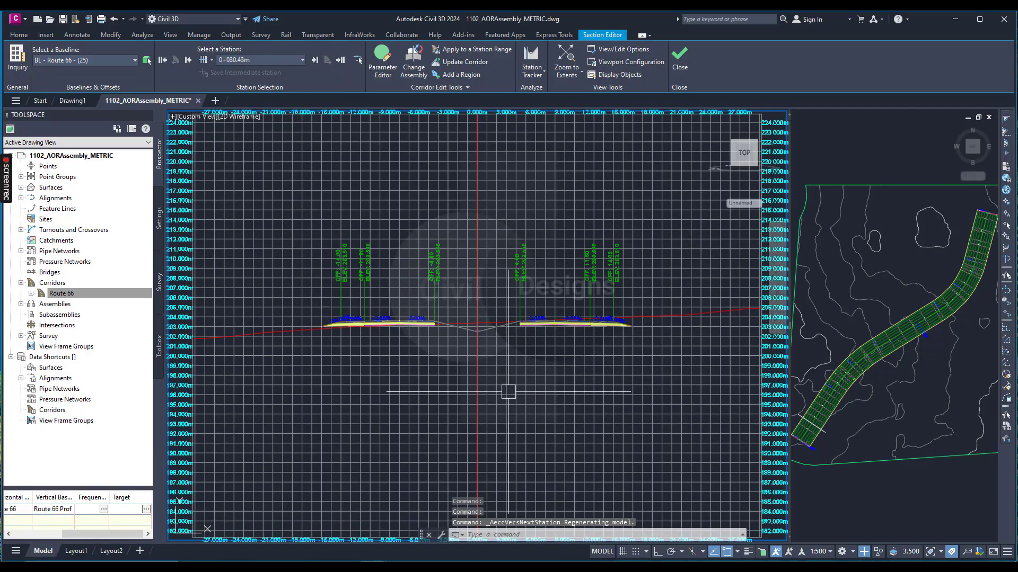
scroll(508, 392, up, 5)
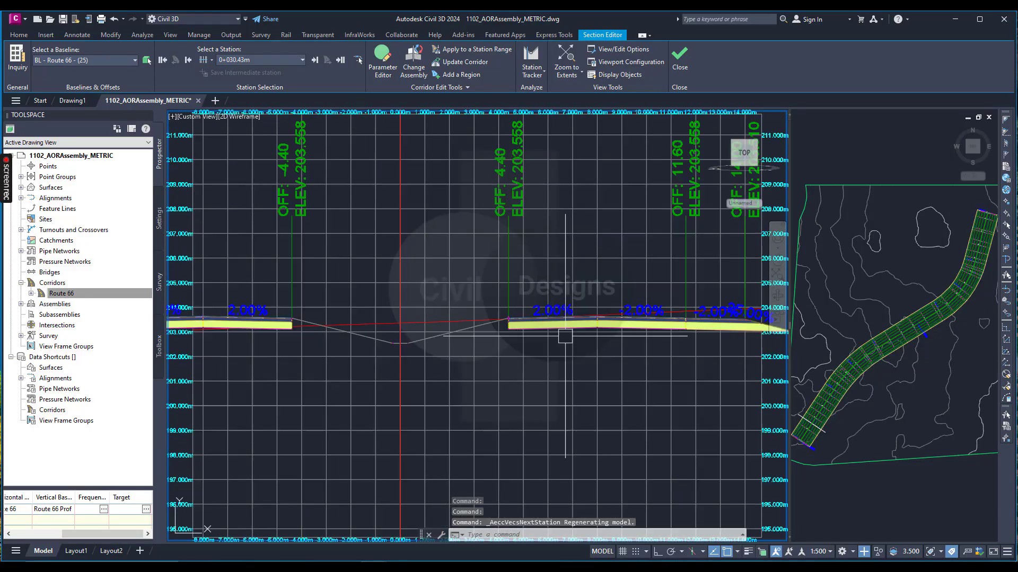
scroll(565, 336, down, 2)
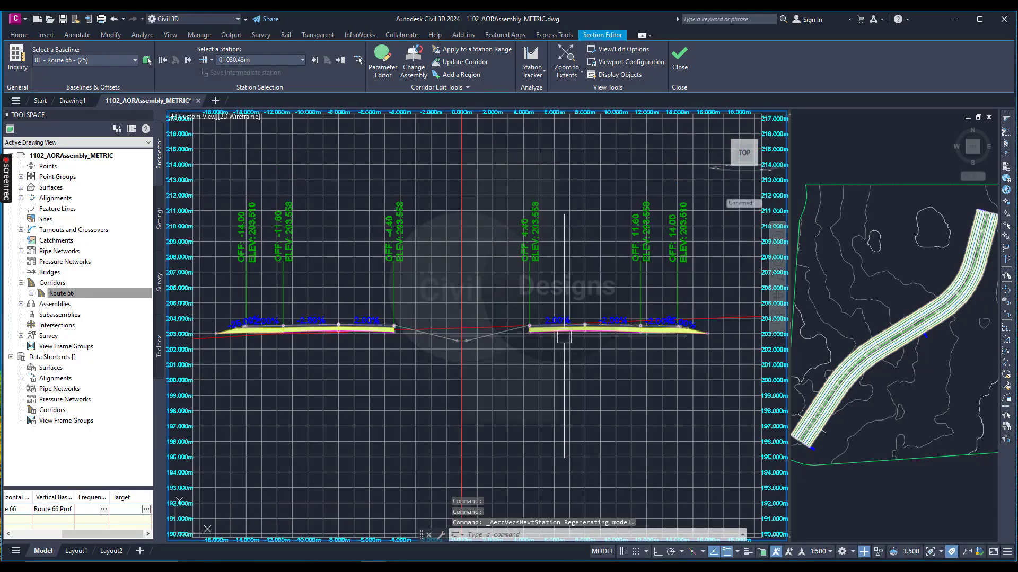
- Advance to station 0+050.10 and examine the inner and outer lane slopes of the right and left roadways
click(316, 62)
click(316, 62)
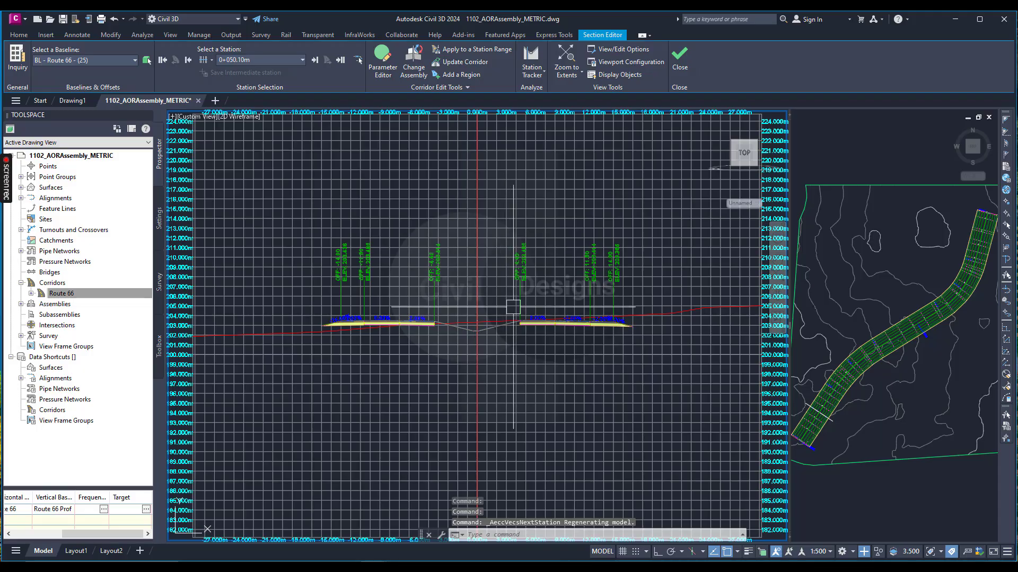
scroll(535, 323, up, 6)
scroll(470, 320, down, 3)
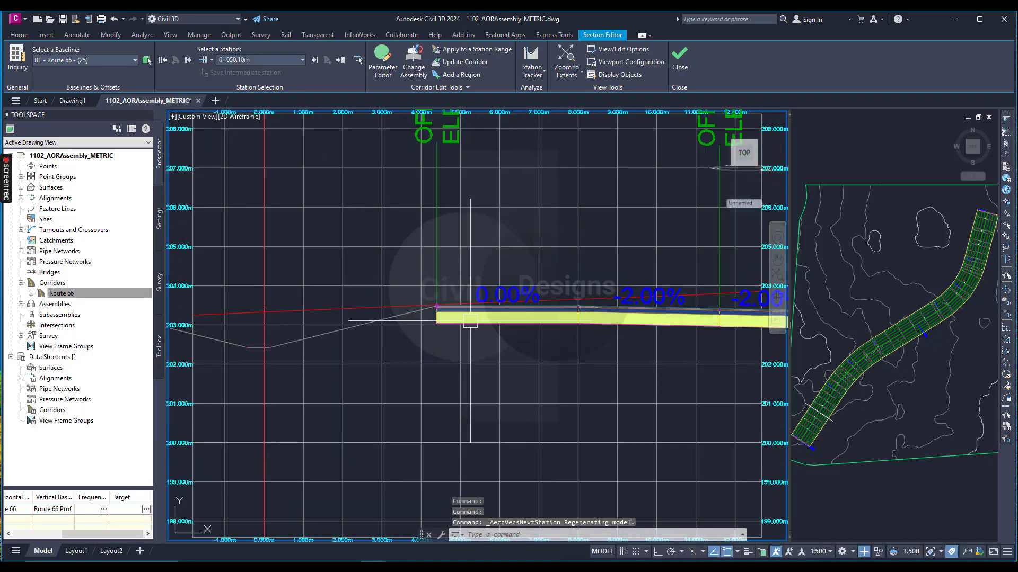
scroll(478, 312, up, 2)
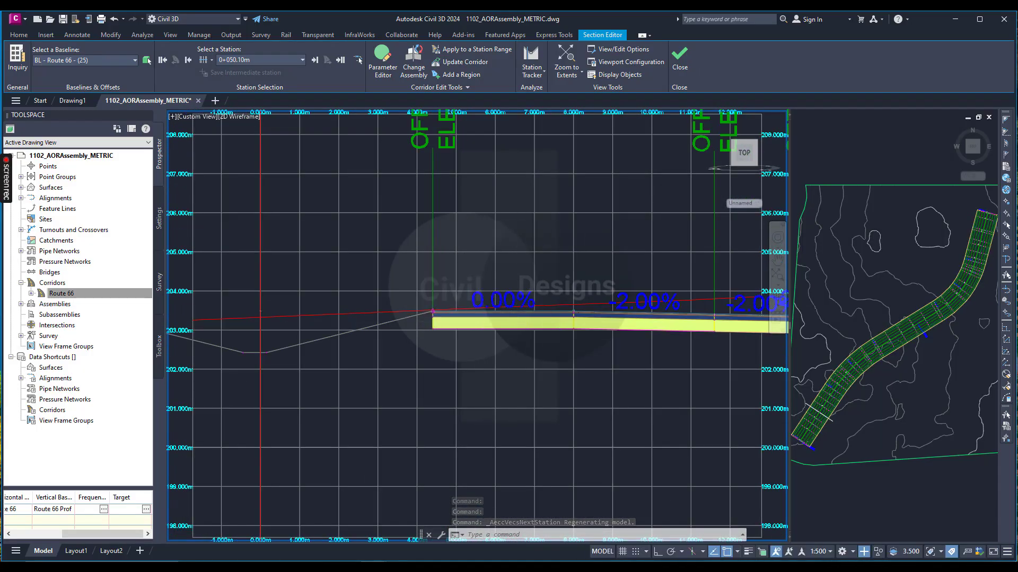
scroll(551, 322, down, 4)
scroll(290, 325, up, 4)
click(289, 325)
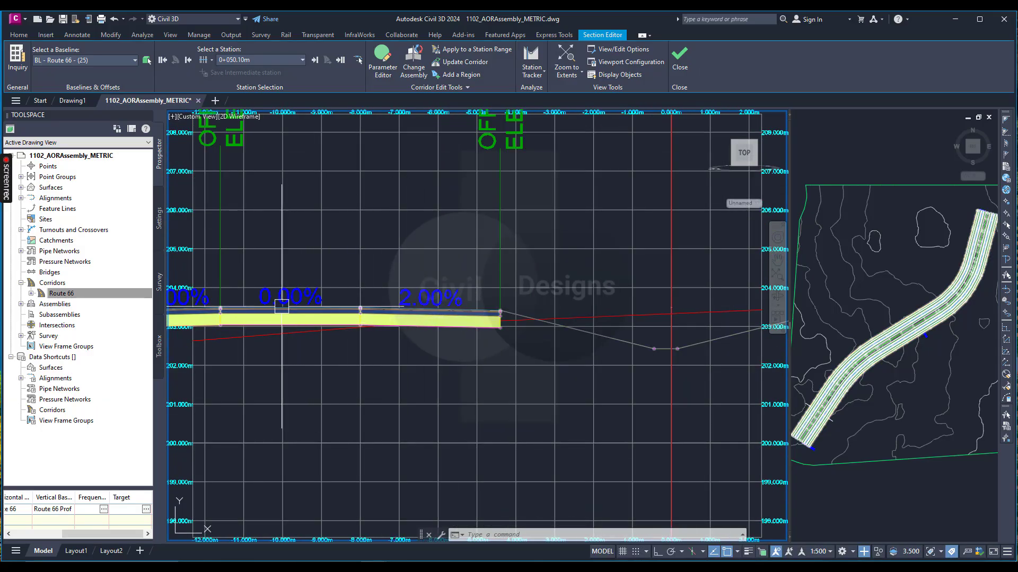
- Advance to station 0+060.00 and examine how the left roadway's lanes and shoulder are sloped
click(314, 60)
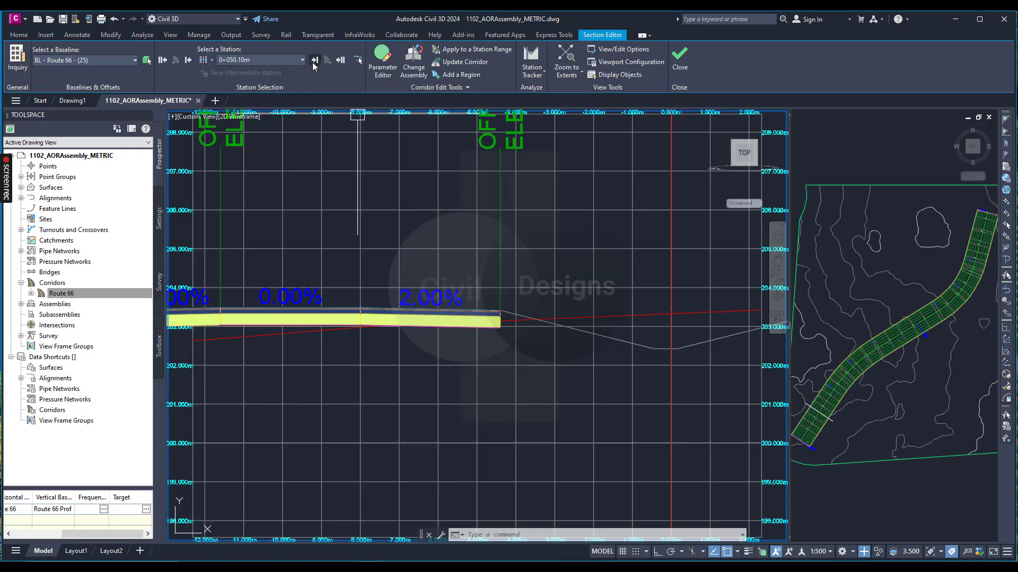
scroll(372, 296, up, 8)
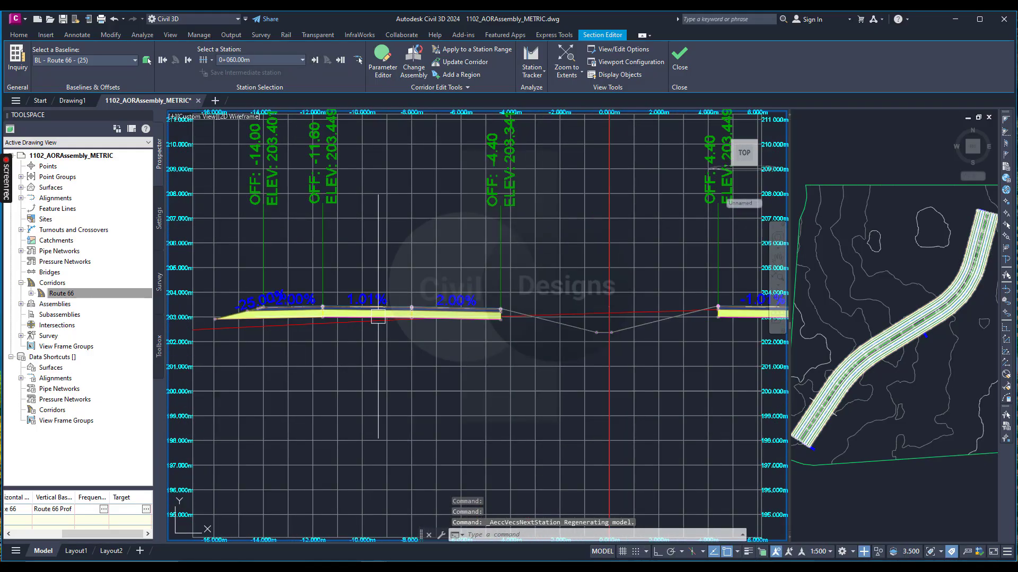
scroll(365, 310, down, 8)
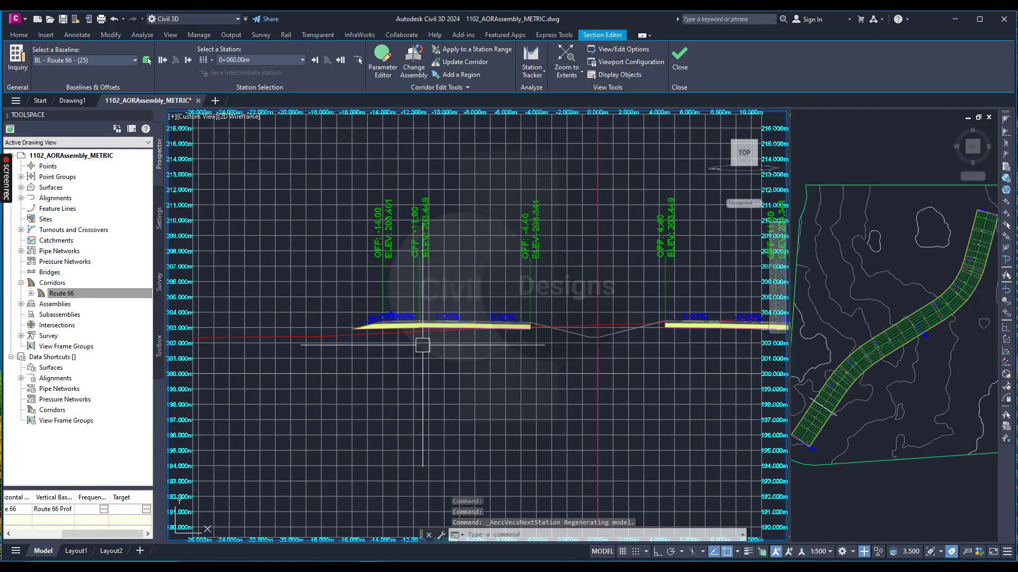